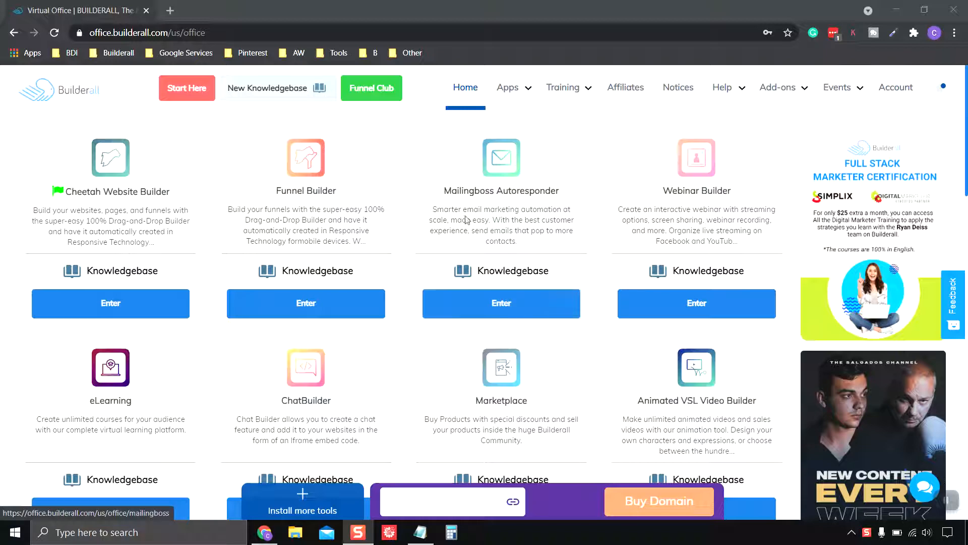
Open the Mailingboss Autoresponder app.
left_click(509, 94)
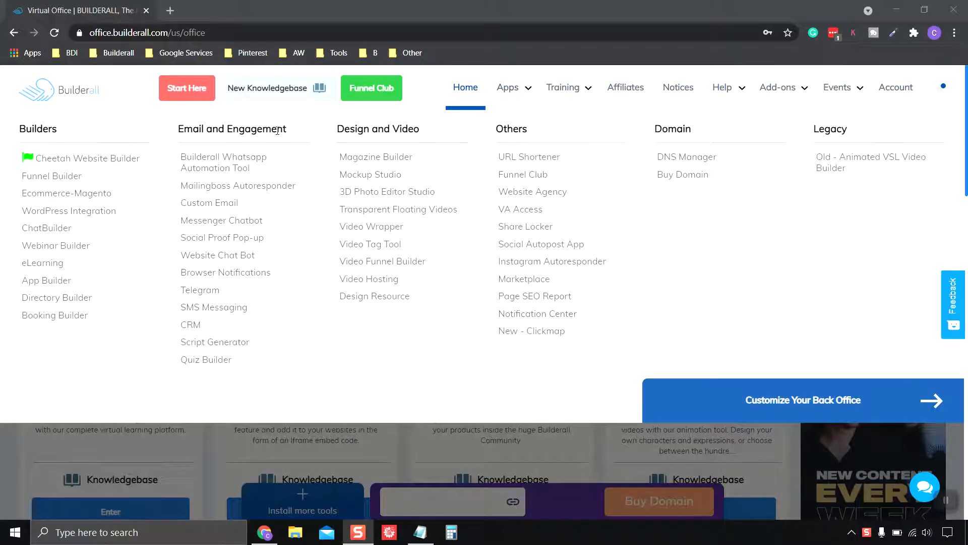
left_click(230, 186)
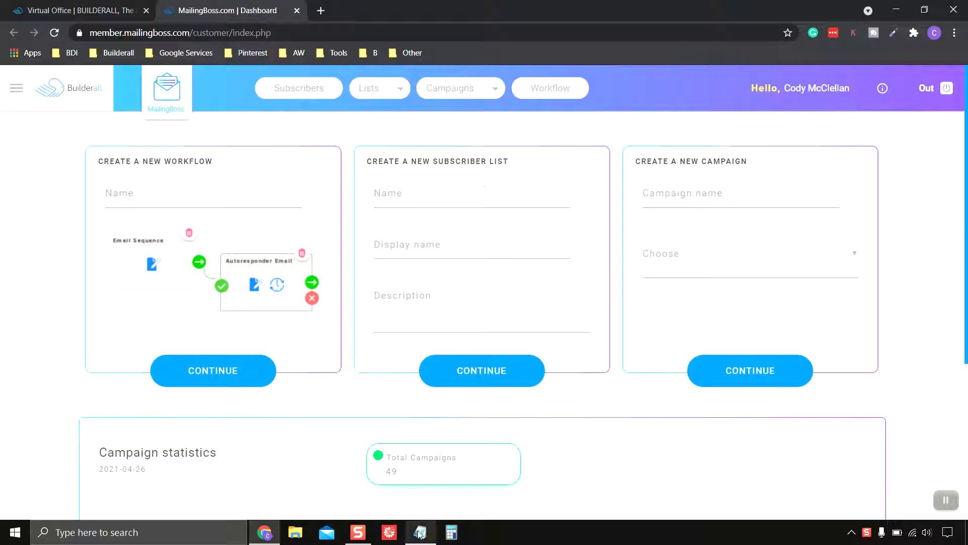
Copy "New Dog Training Subscriber List" from the Amy Dog Training Emails Notepad file into the new subscriber list's name and display name.
mouse_move(420, 533)
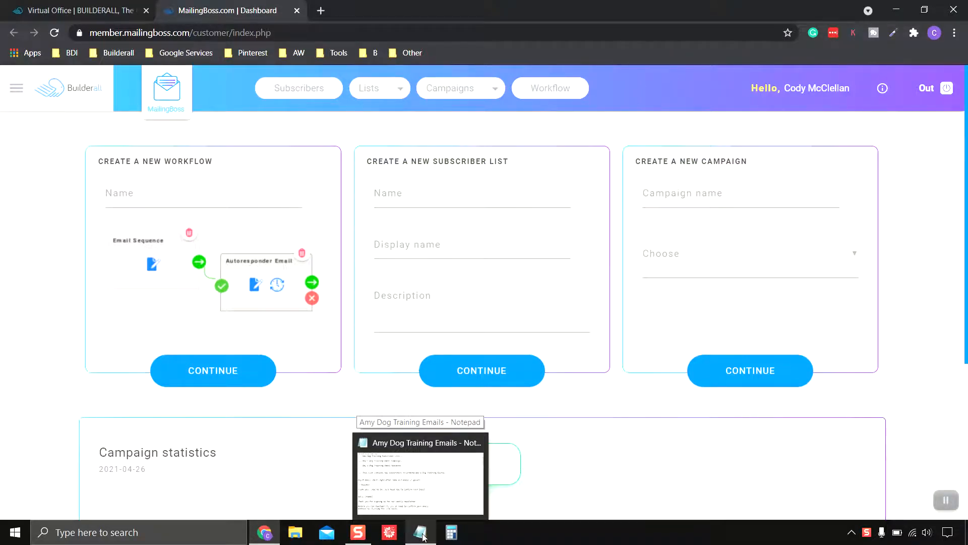
left_click(426, 497)
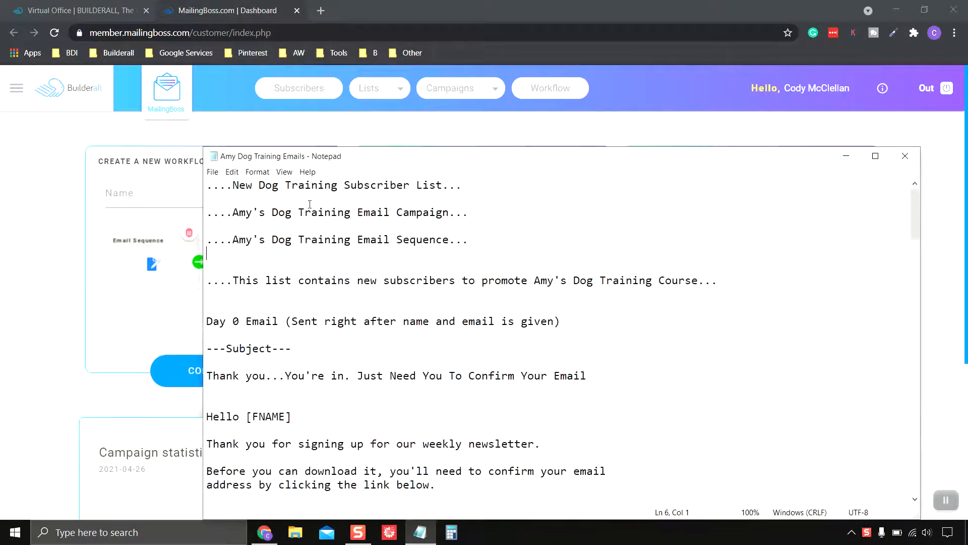
left_click_drag(232, 185, 441, 185)
right_click(438, 188)
left_click(469, 224)
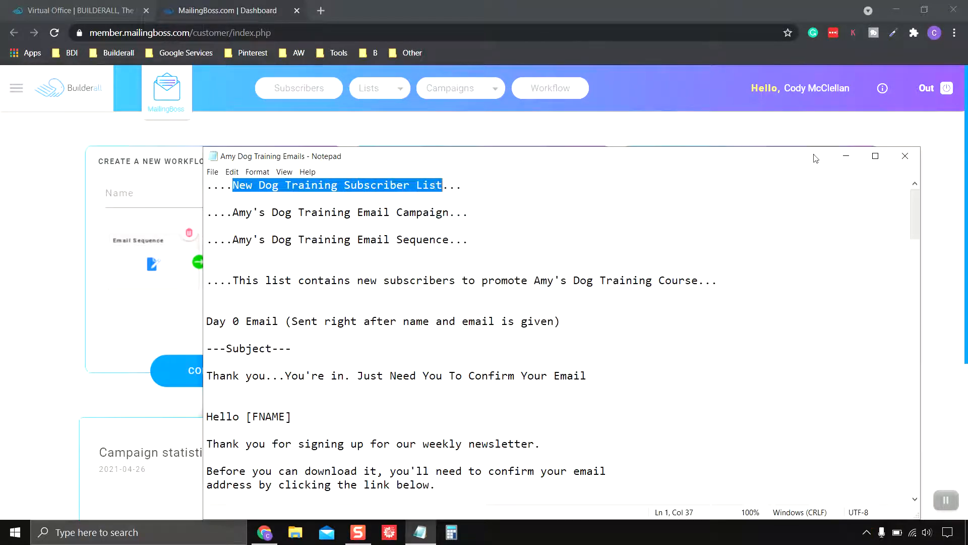
left_click(846, 156)
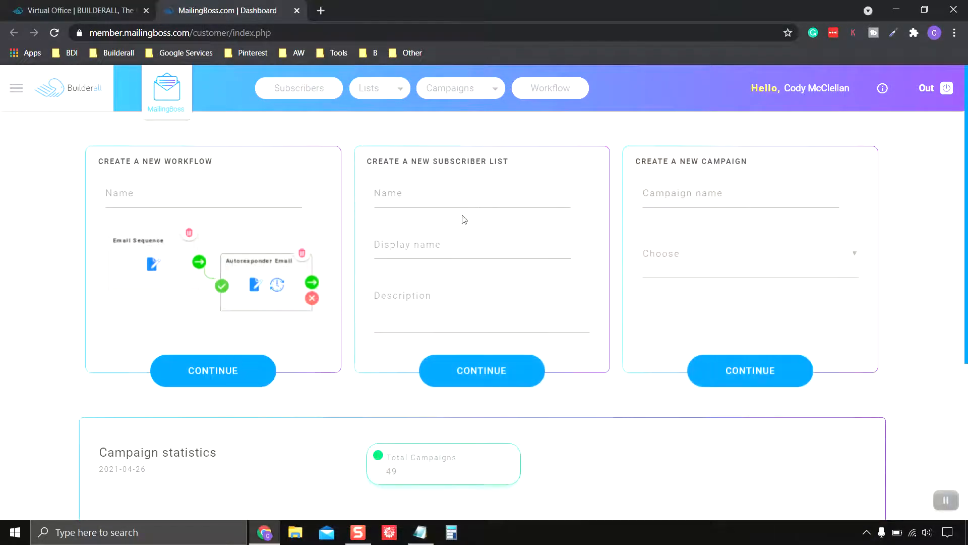
left_click(431, 197)
key("ctrl+v")
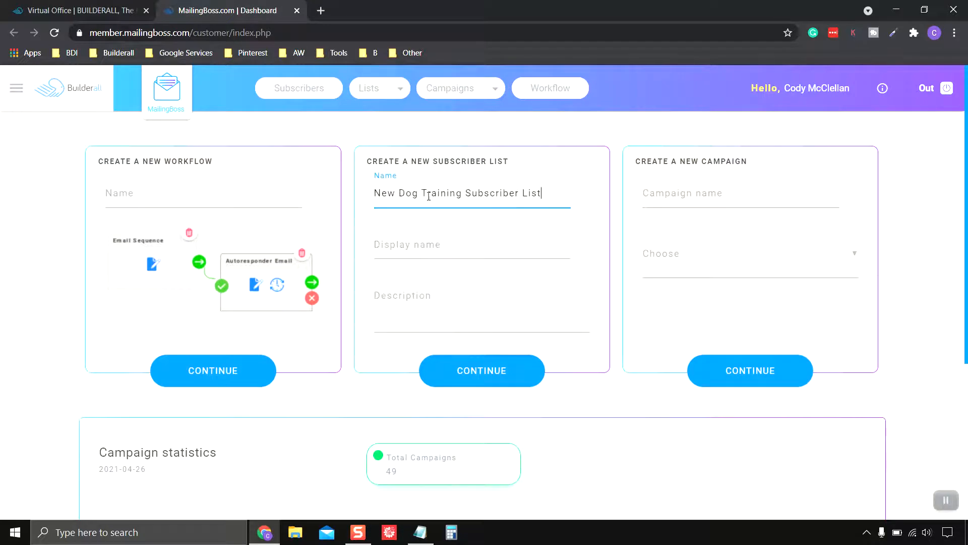
left_click(440, 247)
key("ctrl+v")
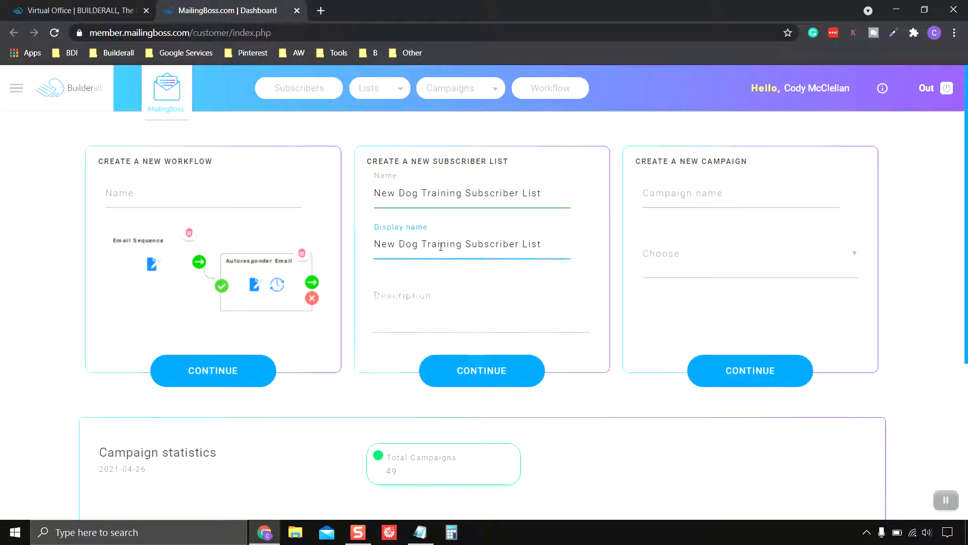
Copy "This list contains new subscribers to promote Amy's Dog Training Course" from Notepad into the list's description and continue the list creation.
left_click(420, 532)
left_click_drag(238, 282, 698, 278)
right_click(697, 278)
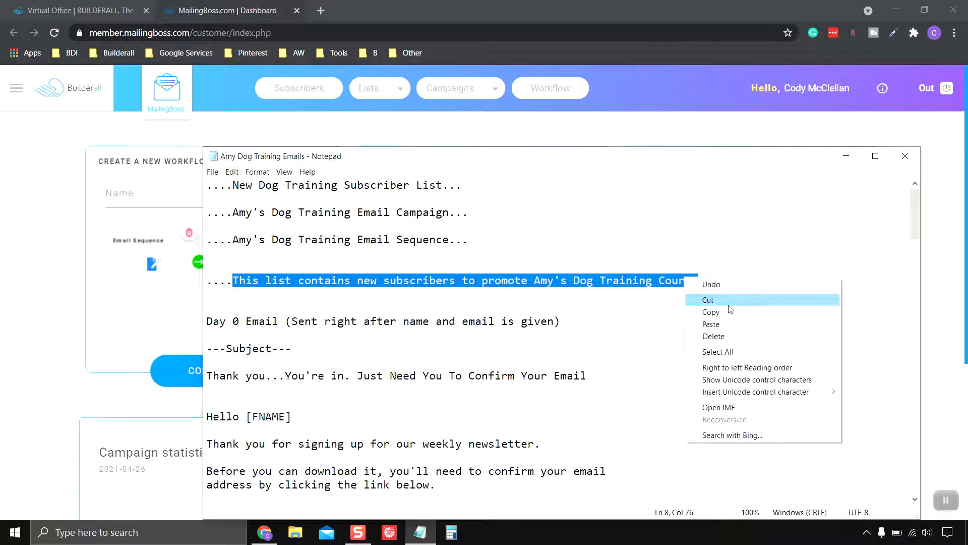
left_click(706, 308)
left_click(843, 161)
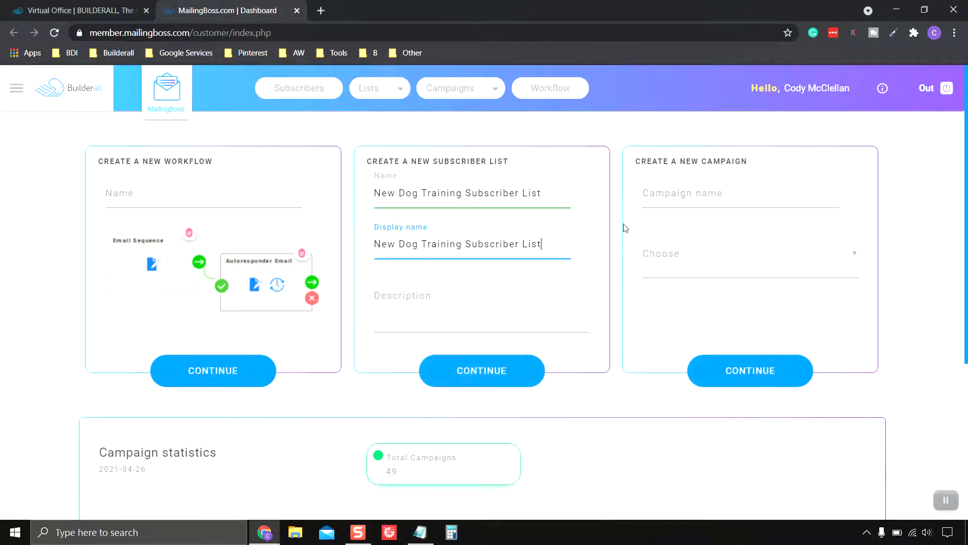
left_click(457, 307)
key("ctrl+v")
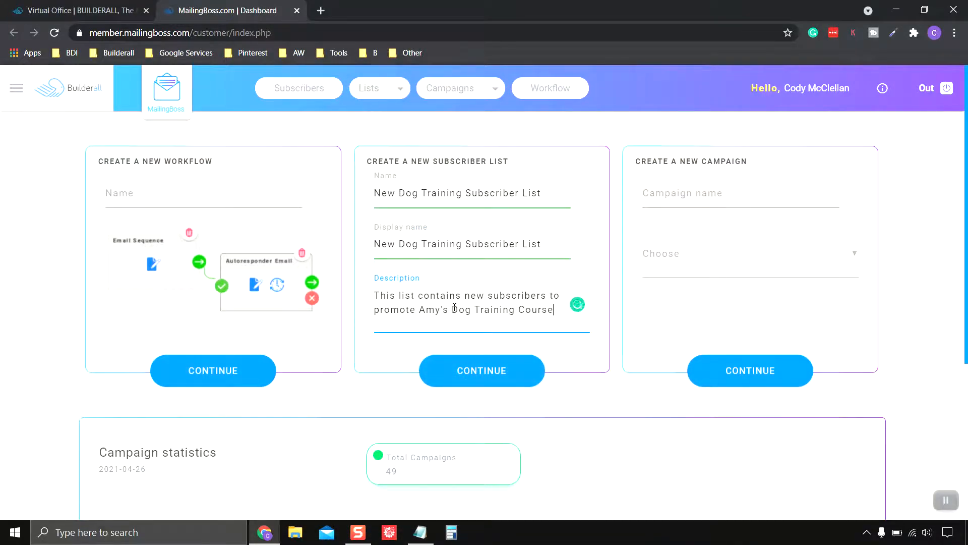
left_click(474, 374)
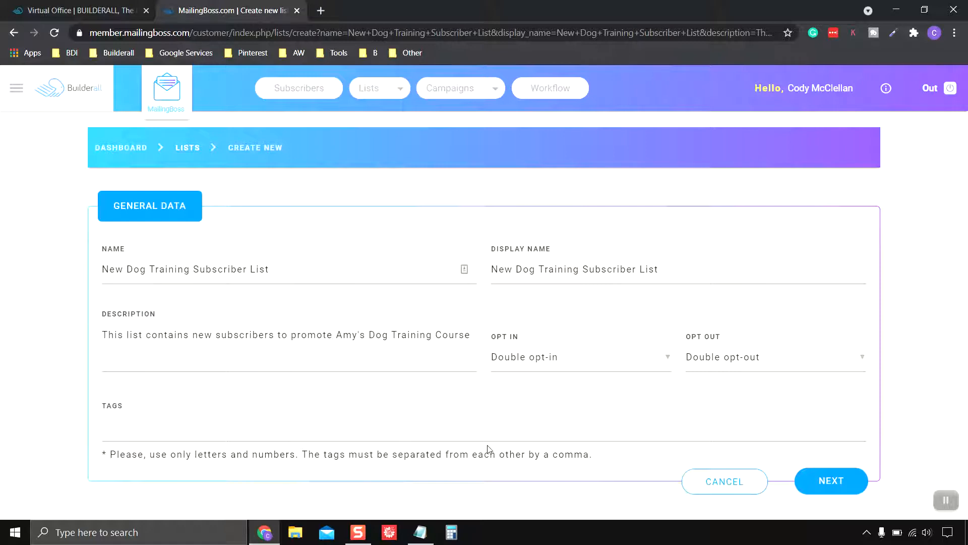
Set the list's opt out to Single opt-out, add the tag "New", and proceed to the custom fields.
mouse_move(541, 343)
mouse_move(586, 371)
left_click(741, 361)
left_click(738, 392)
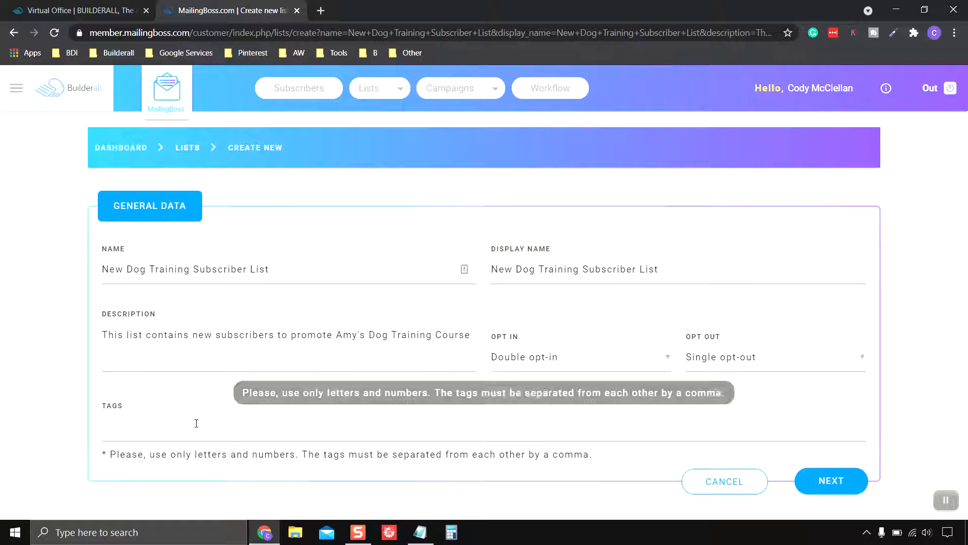
left_click(182, 433)
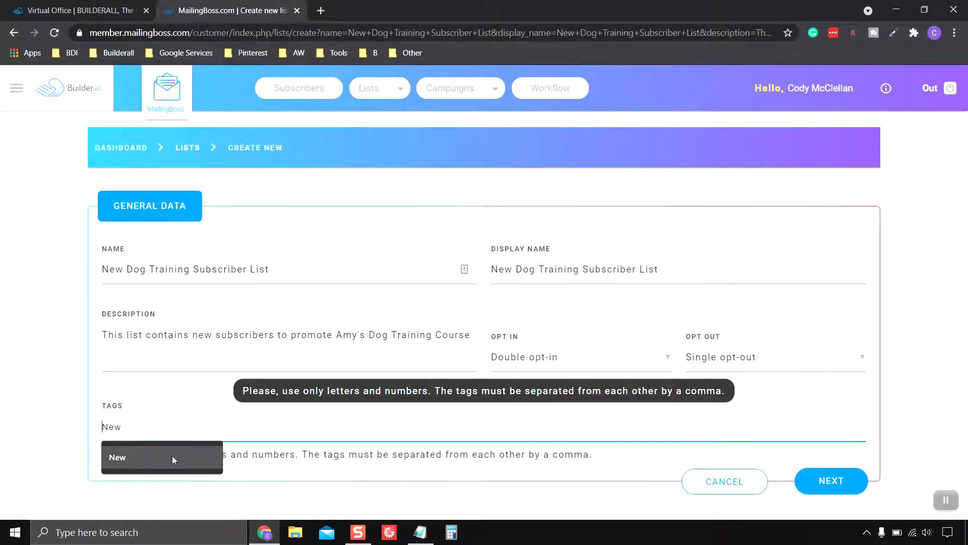
left_click(170, 456)
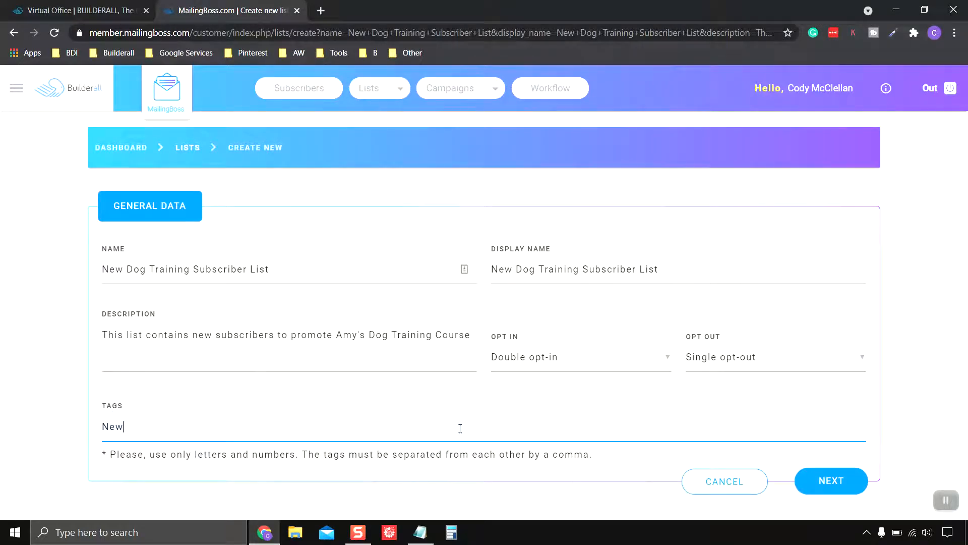
left_click(832, 481)
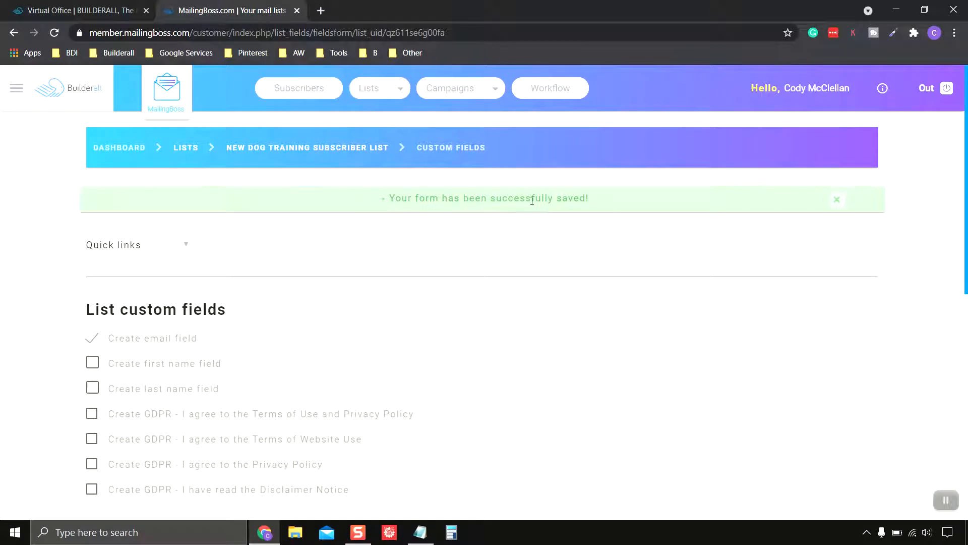
Add the first name field to the list's custom fields and save the changes.
scroll(451, 240, "down", 3)
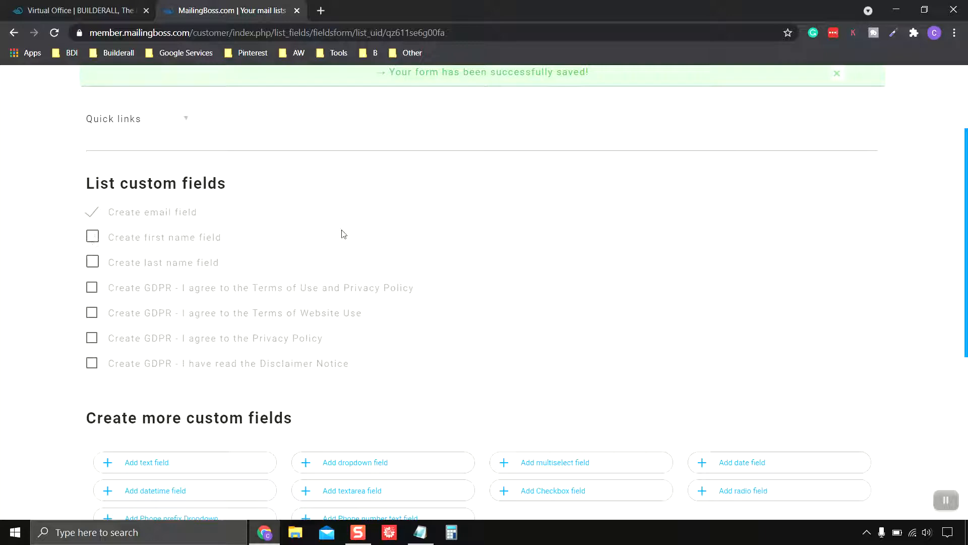
left_click(94, 240)
scroll(262, 251, "down", 6)
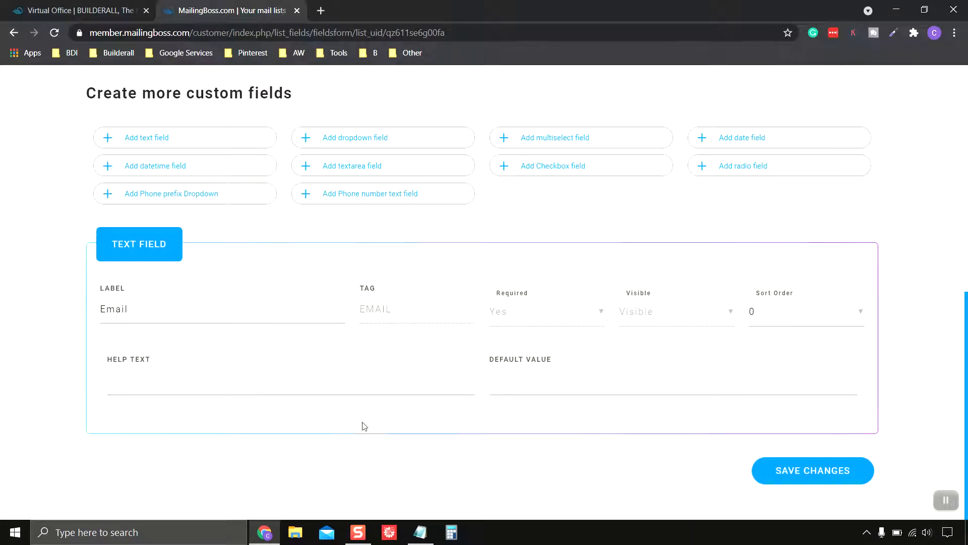
left_click(769, 473)
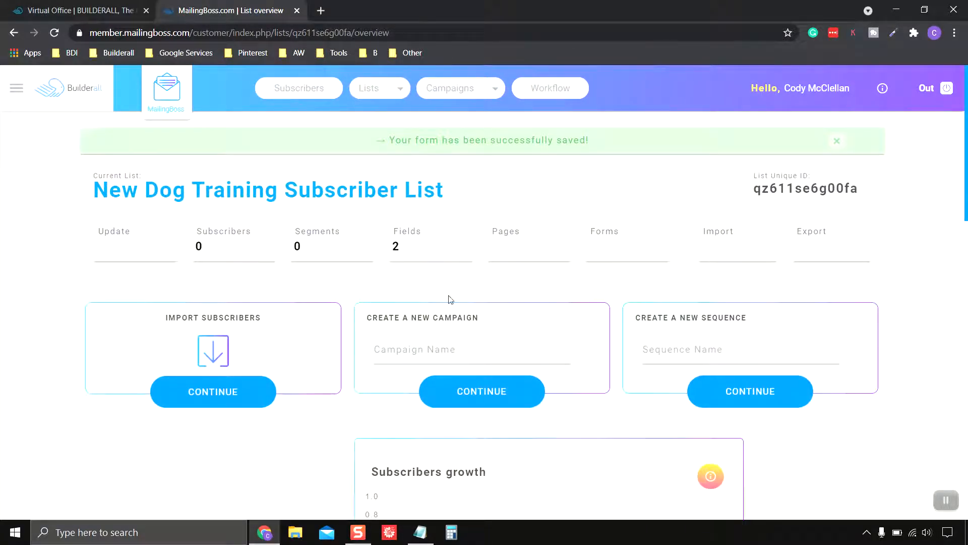
Open the list's fields and set the Email field's sort order to 1.
left_click(407, 246)
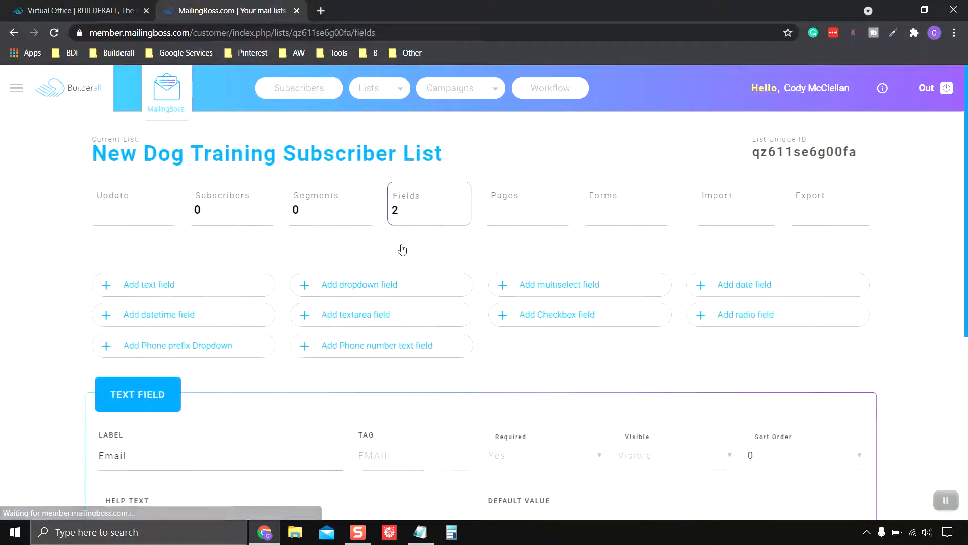
scroll(303, 285, "down", 5)
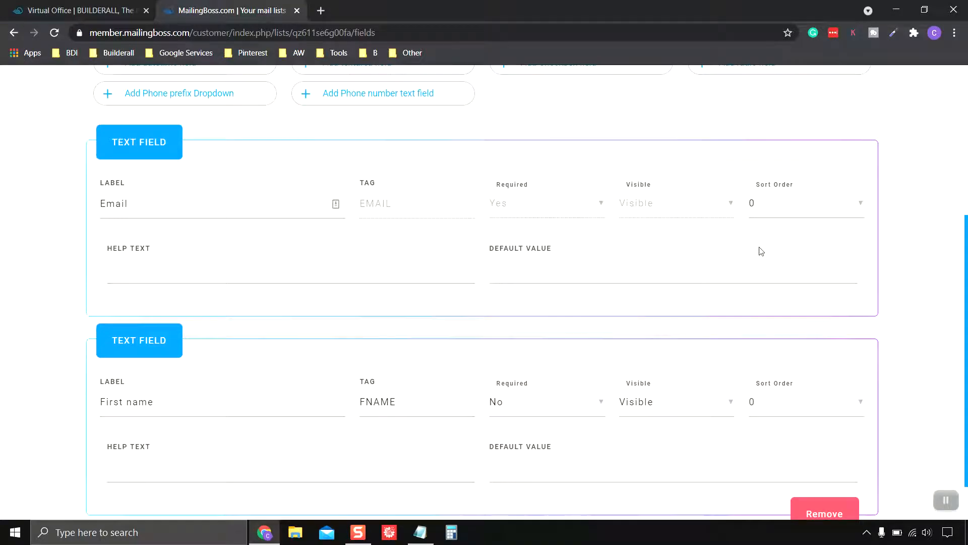
left_click(799, 212)
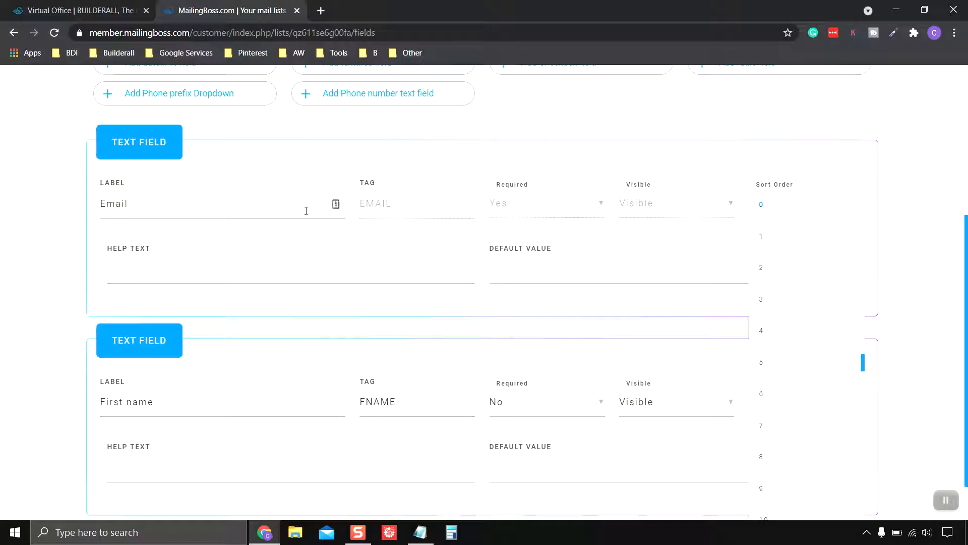
left_click(766, 242)
Make the First name field required with sort order 0, and save the field changes.
scroll(774, 241, "down", 1)
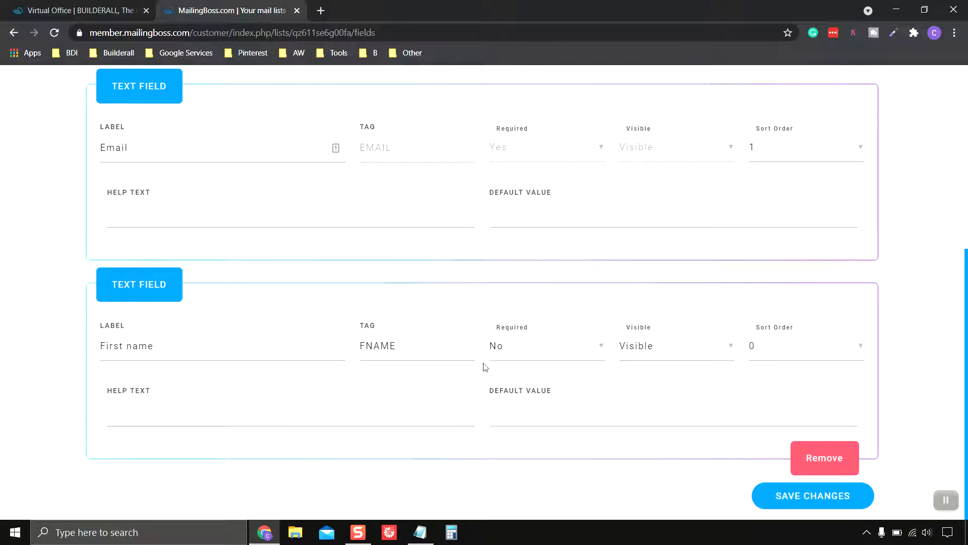
left_click(533, 360)
left_click(511, 353)
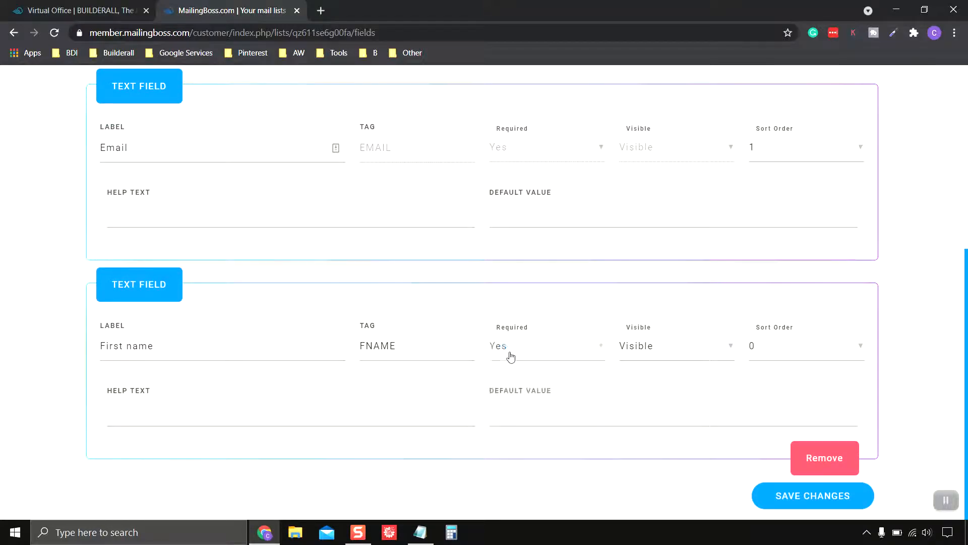
left_click(860, 346)
left_click(762, 353)
left_click(806, 500)
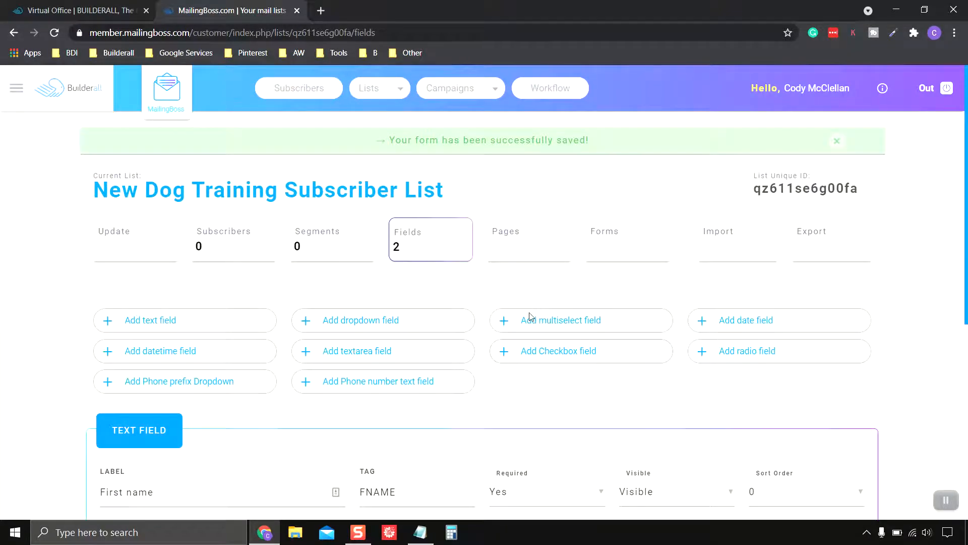
Review the saved order and settings of the First name and Email fields.
scroll(526, 320, "down", 6)
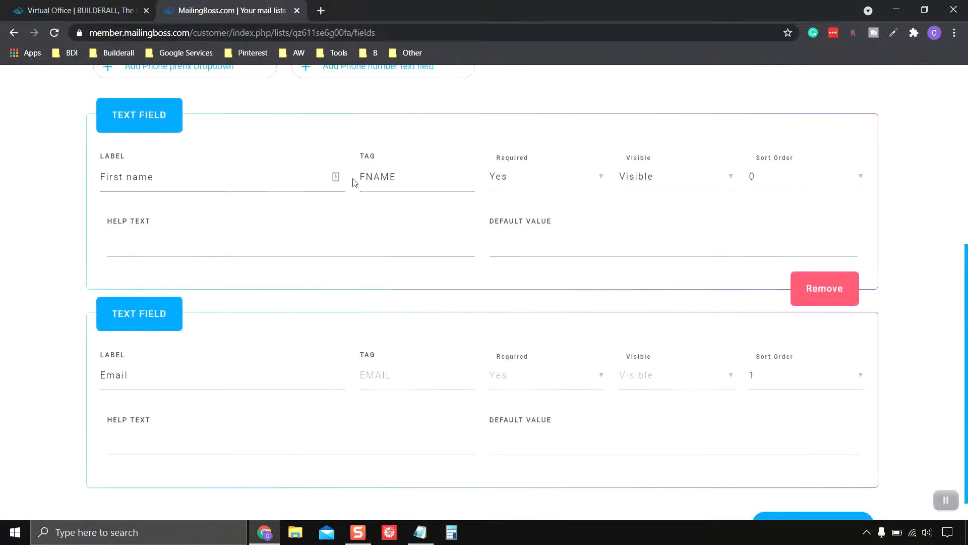
scroll(378, 242, "up", 5)
scroll(379, 242, "down", 5)
scroll(804, 390, "down", 1)
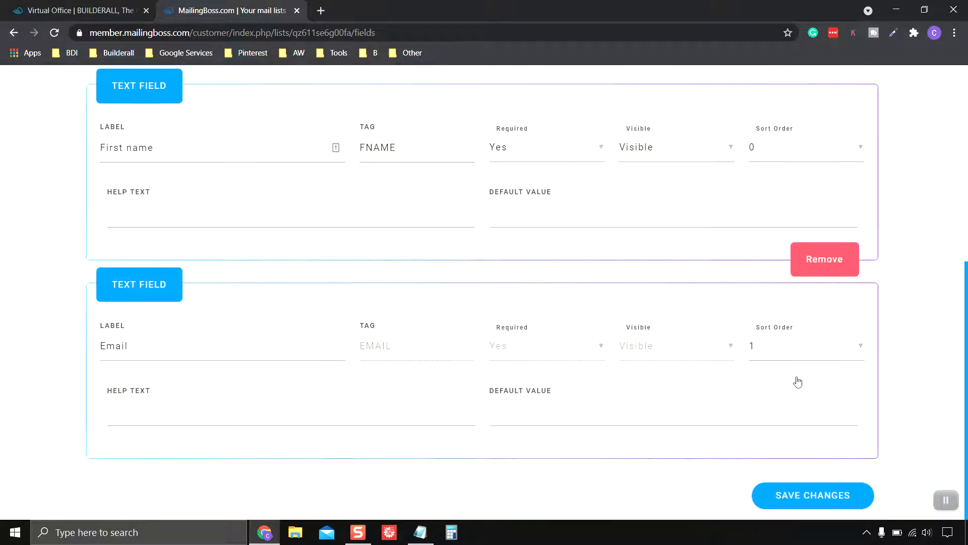
Open the email sequences page of the campaigns section.
left_click(945, 499)
scroll(648, 402, "up", 3)
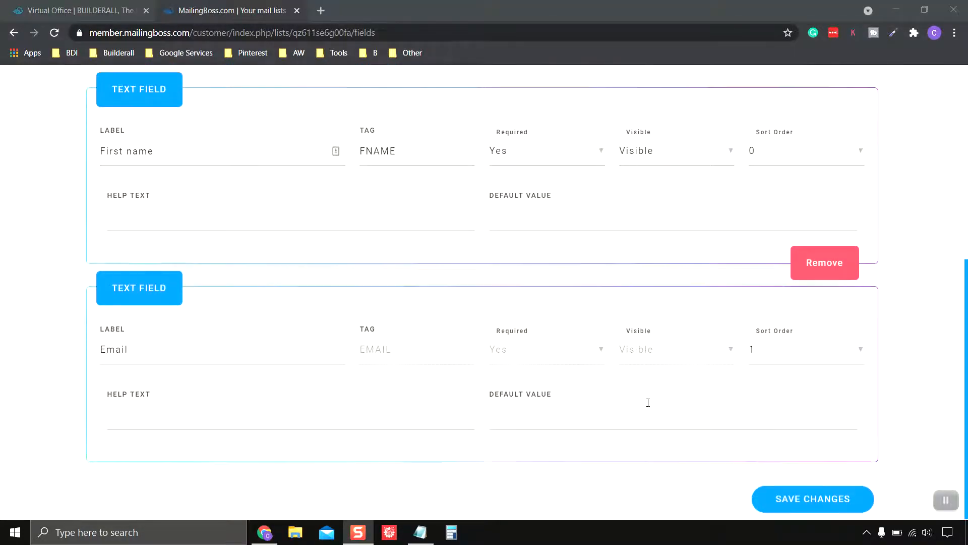
scroll(647, 402, "up", 5)
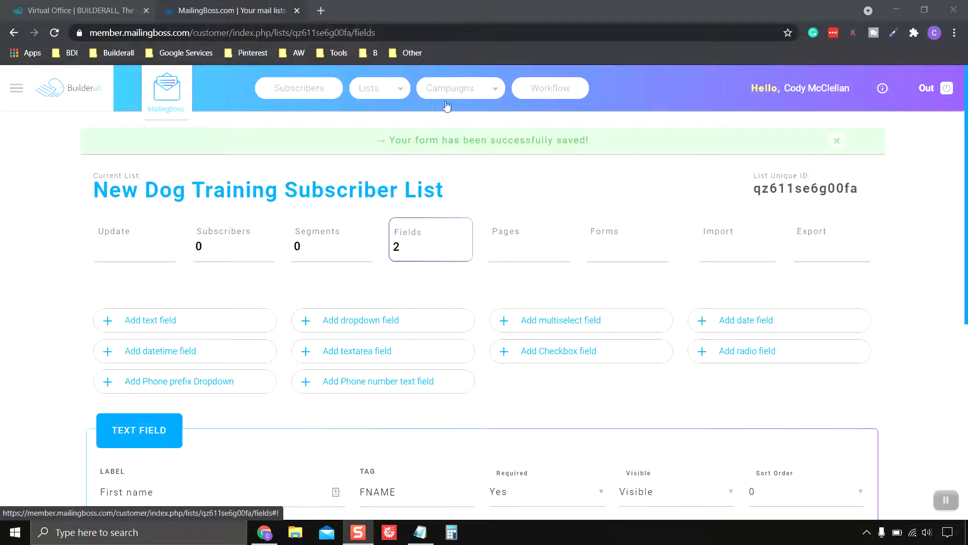
left_click(473, 95)
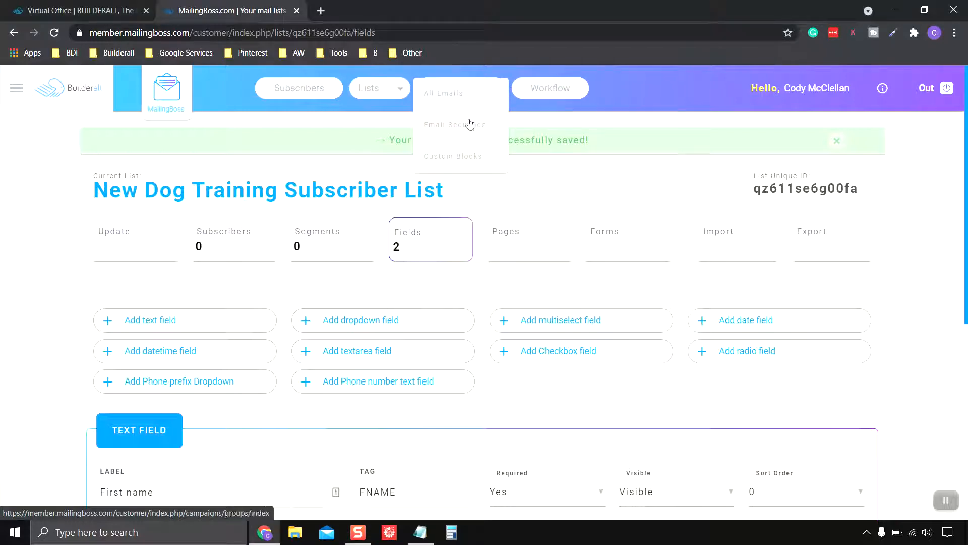
left_click(470, 127)
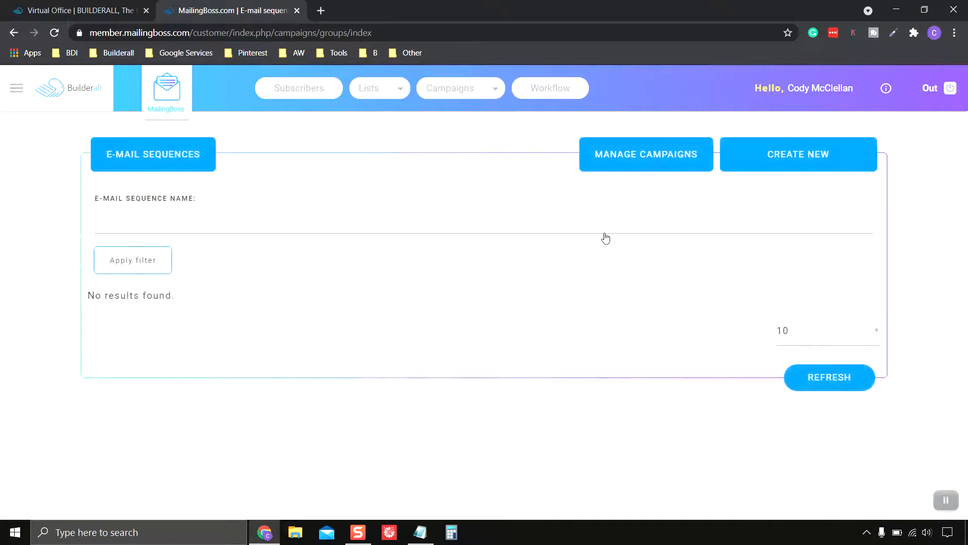
Copy "Amy's Dog Training Email Sequence" from the Notepad file into the e-mail sequence name.
left_click(422, 533)
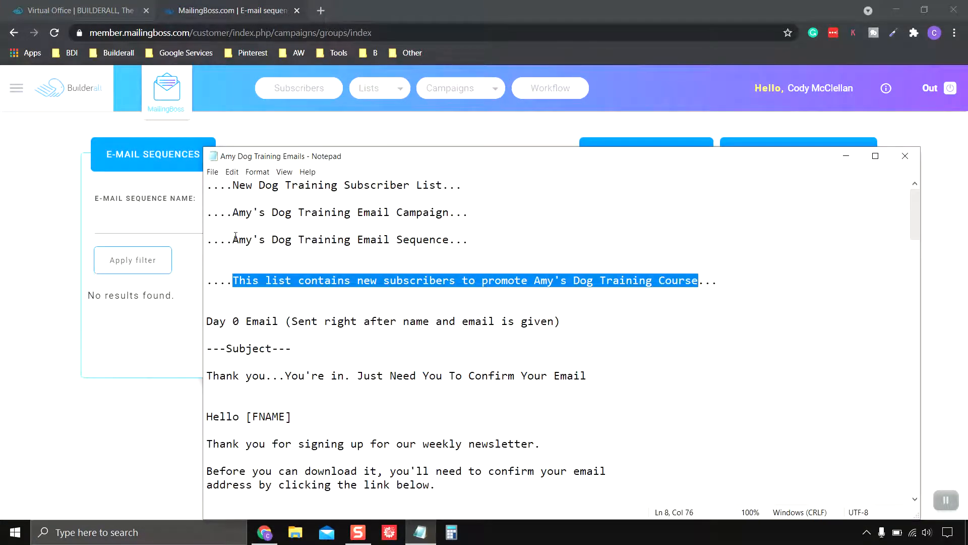
left_click_drag(232, 239, 449, 241)
right_click(413, 244)
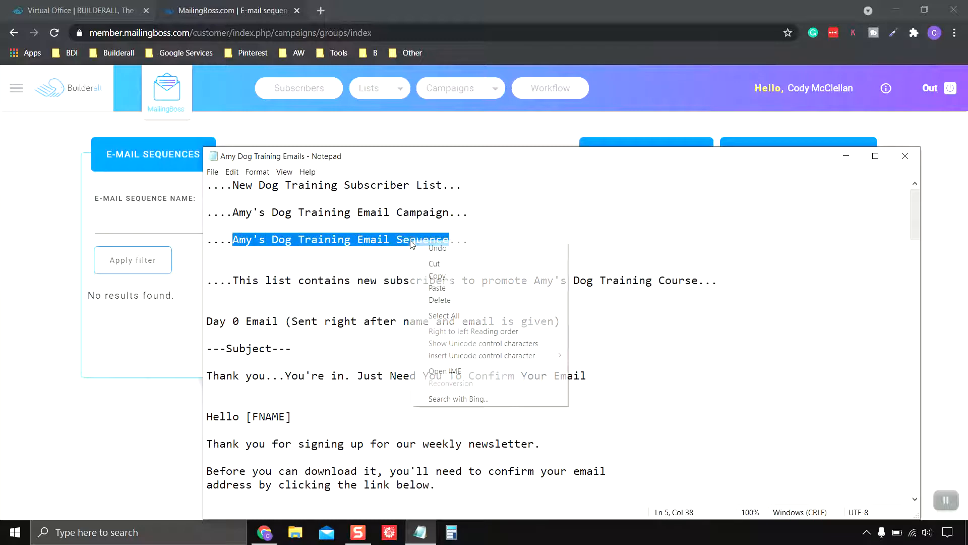
left_click(452, 276)
left_click(846, 156)
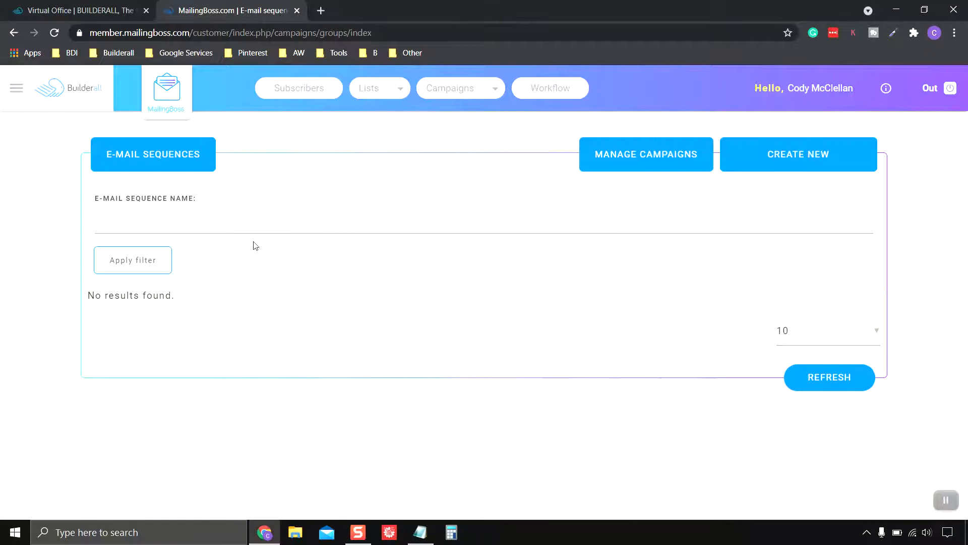
left_click(198, 220)
right_click(196, 220)
left_click(228, 316)
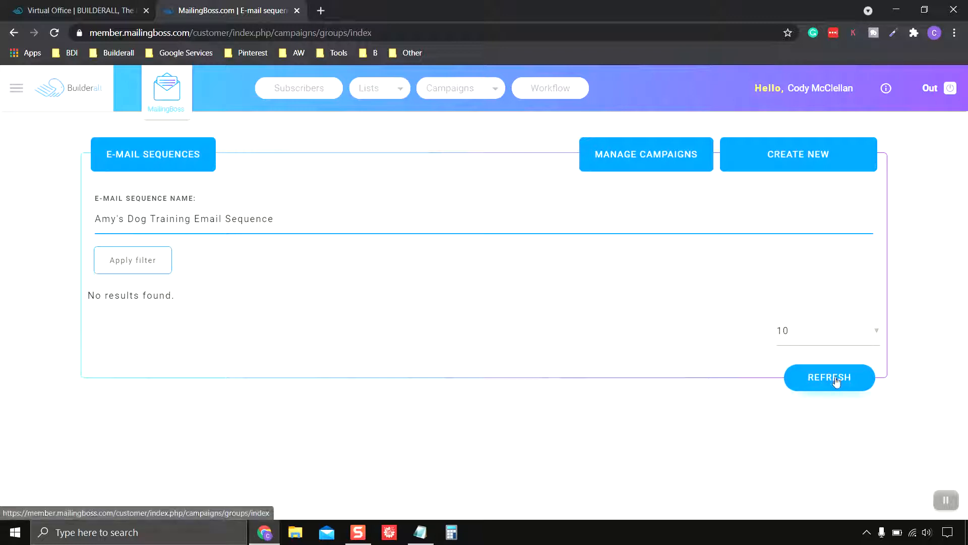
Start a new email sequence and name it "Amy's Dog Training Email Sequence" with the copied text.
left_click(793, 166)
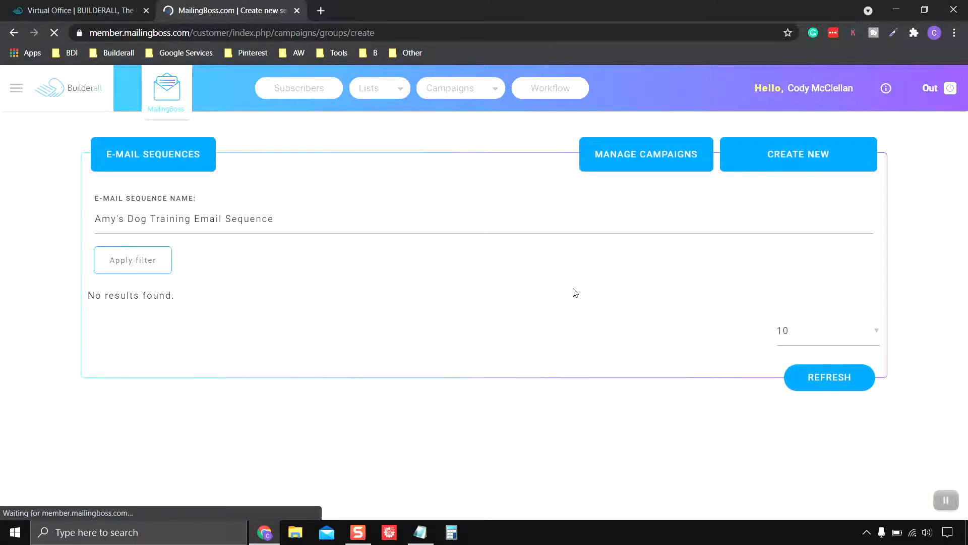
left_click(151, 217)
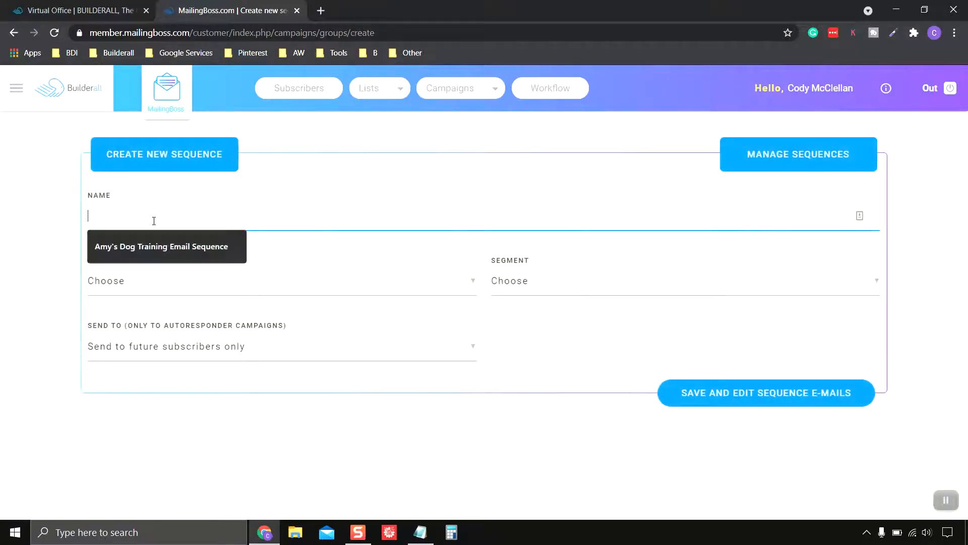
right_click(152, 220)
left_click(194, 313)
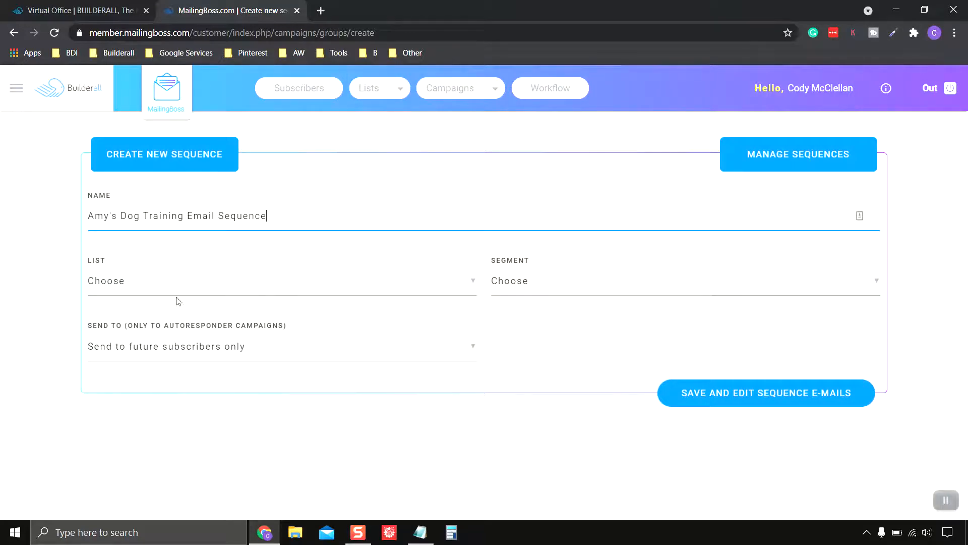
Assign New Dog Training Subscriber List to the sequence, then save it and open its emails for editing.
left_click(165, 289)
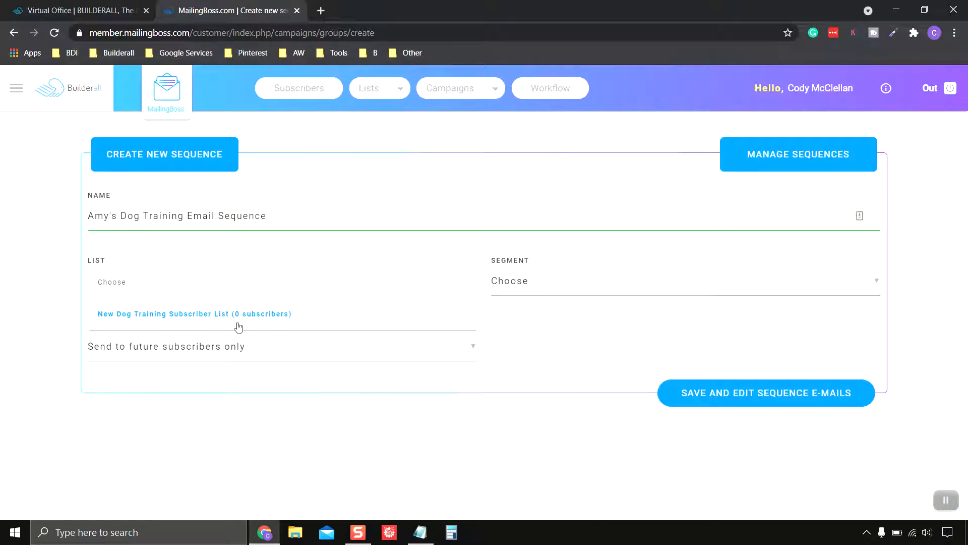
left_click(185, 315)
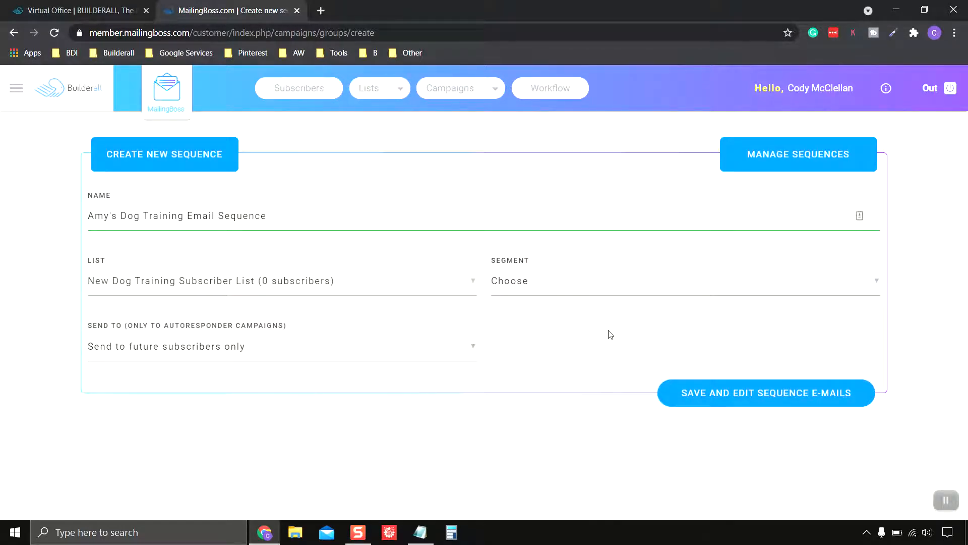
left_click(595, 288)
left_click(591, 283)
left_click(753, 399)
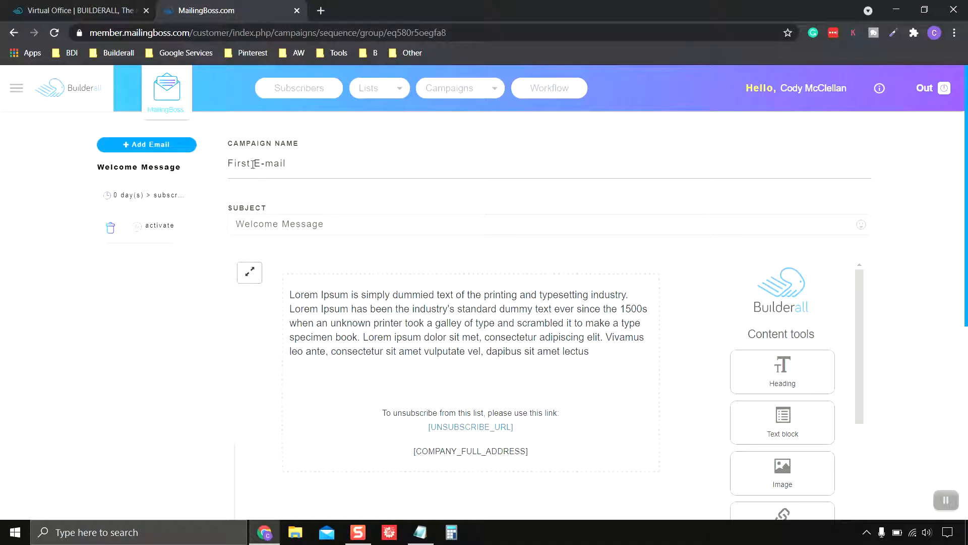
Replace the first email's campaign name with "Amy's Dog Training Email Campaign" copied from the Notepad file.
left_click(420, 532)
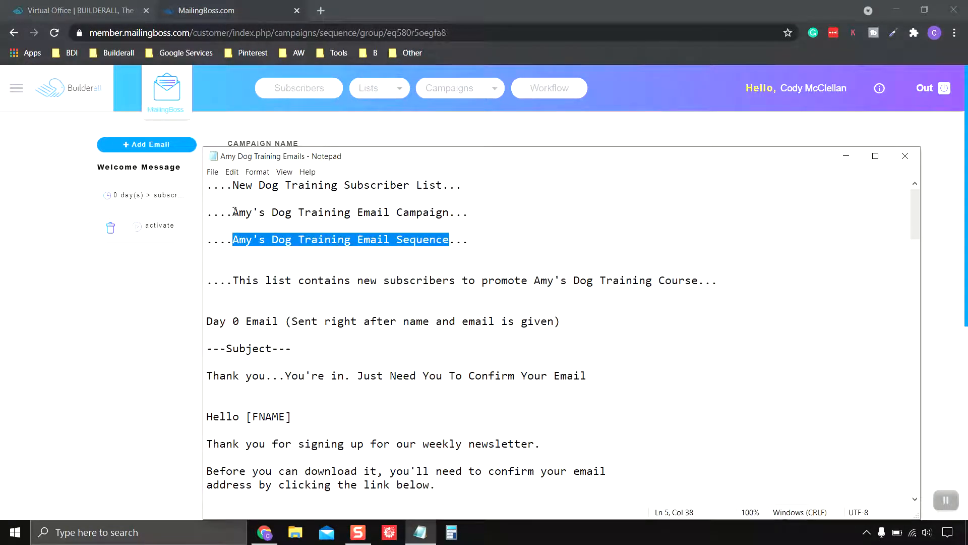
left_click_drag(234, 211, 451, 213)
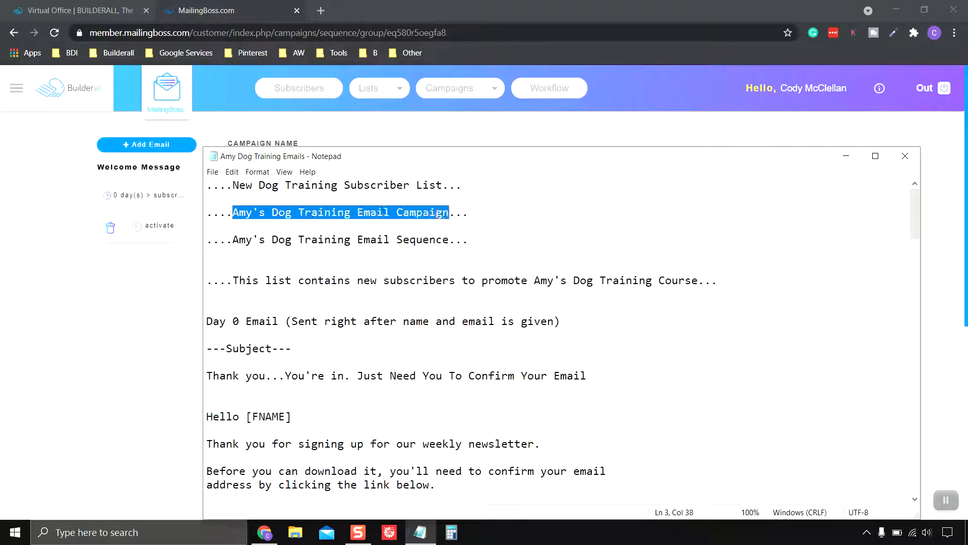
right_click(439, 213)
left_click(477, 250)
left_click(846, 157)
left_click(303, 167)
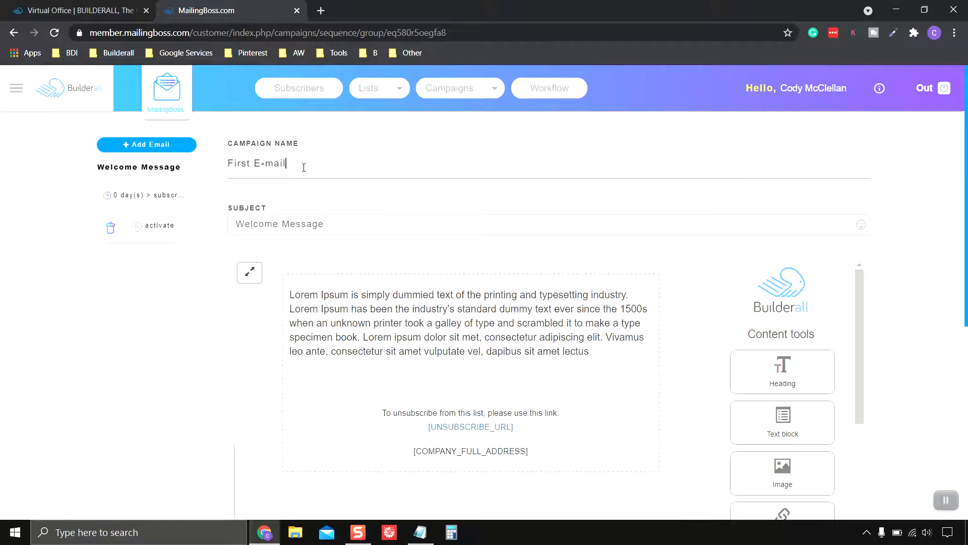
triple_click(258, 163)
right_click(275, 162)
left_click(334, 221)
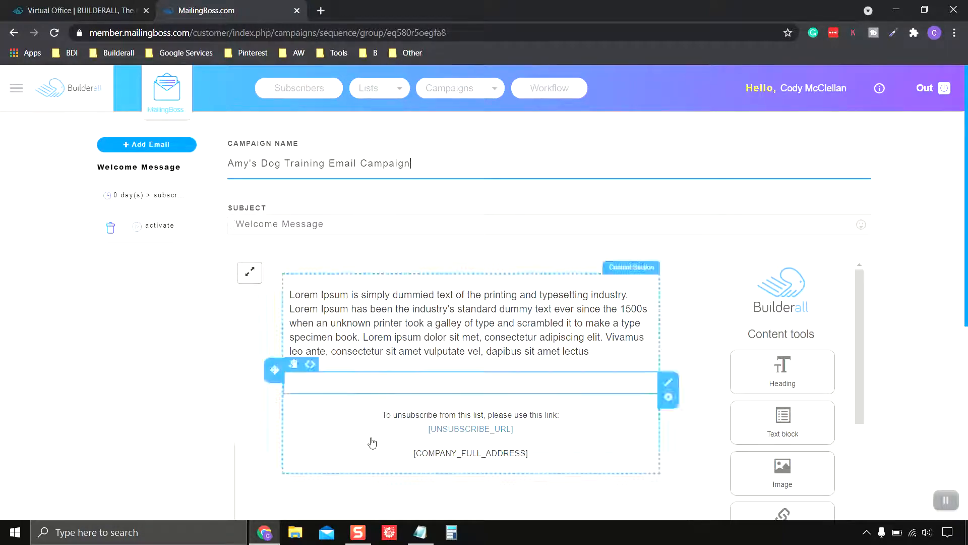
Replace the email subject with "Thank you...You're in. Just Need You To Confirm Your Email" copied from the Notepad file.
left_click(420, 532)
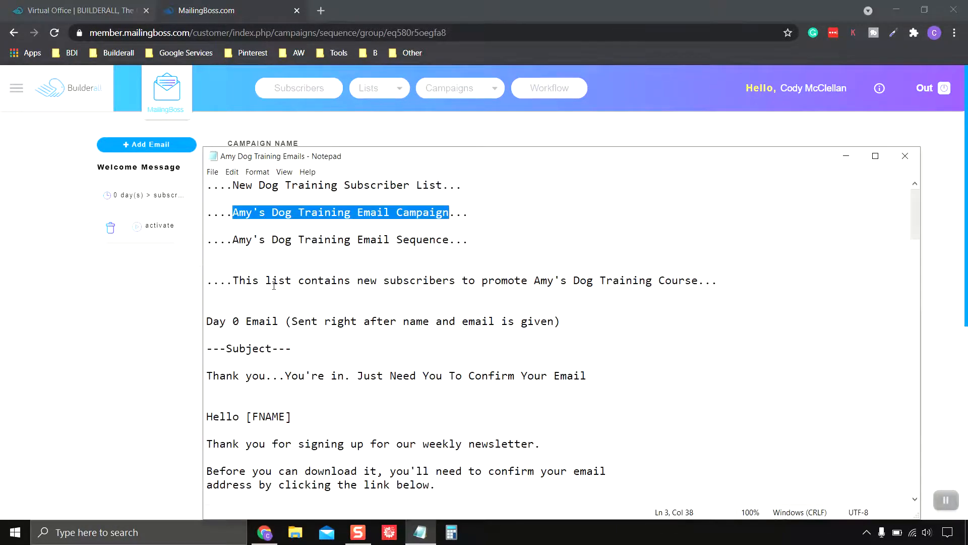
scroll(272, 285, "down", 1)
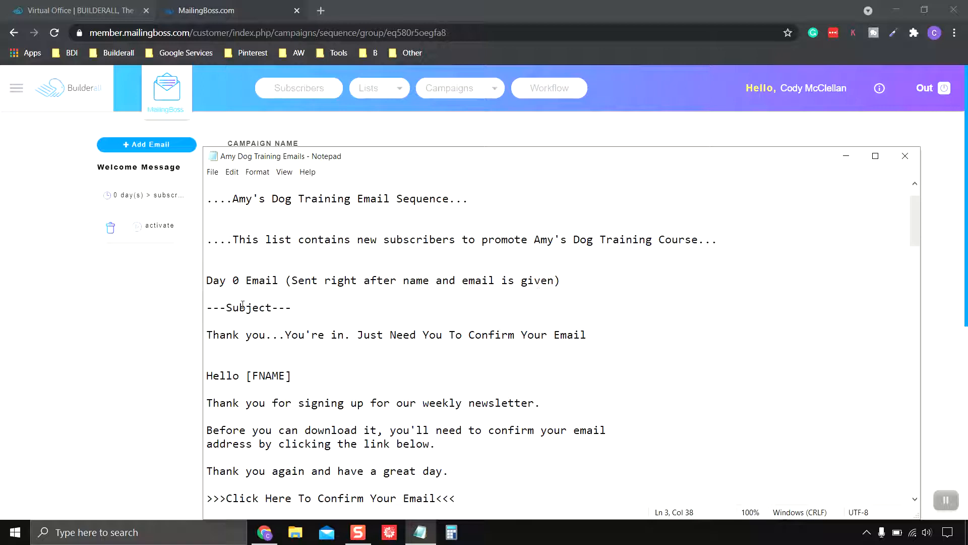
left_click_drag(201, 336, 588, 336)
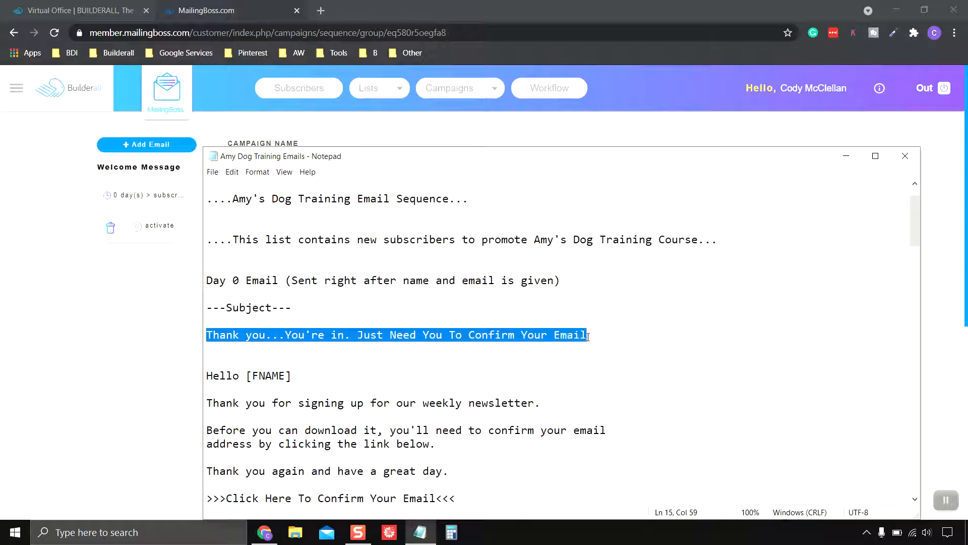
right_click(576, 335)
left_click(628, 373)
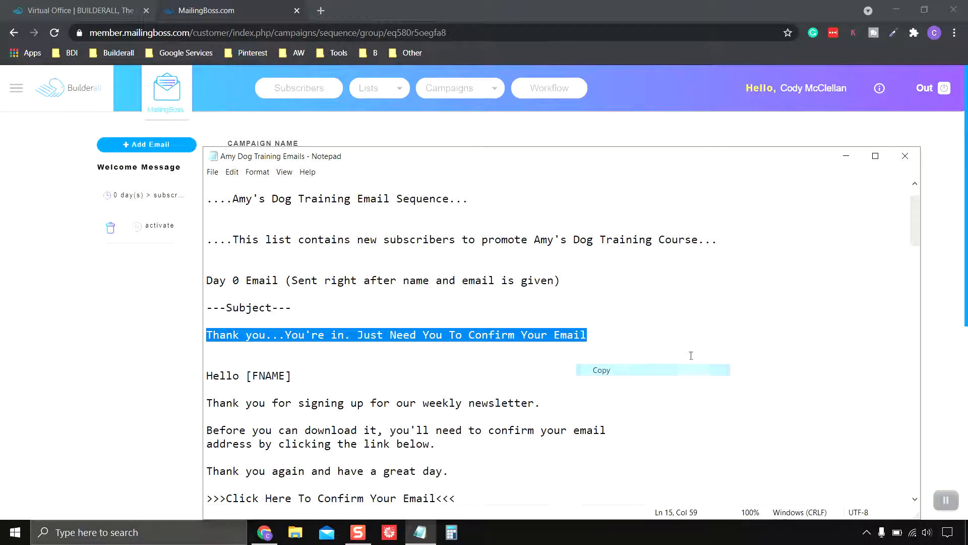
left_click(847, 158)
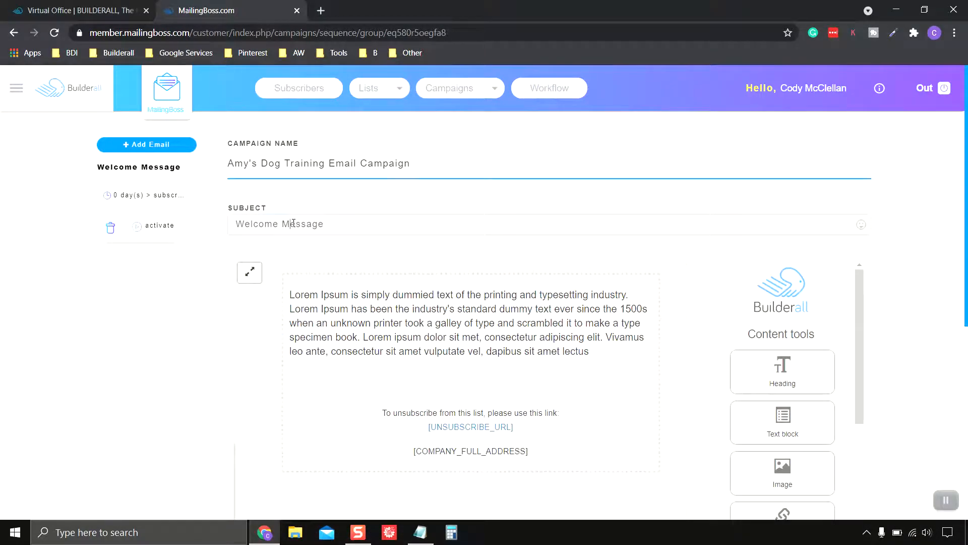
left_click_drag(346, 225, 237, 216)
right_click(256, 223)
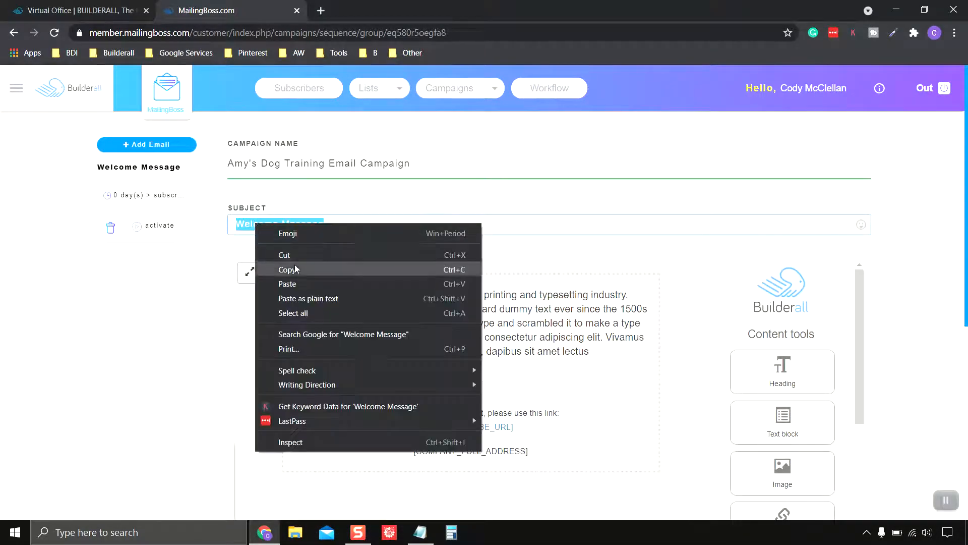
left_click(301, 284)
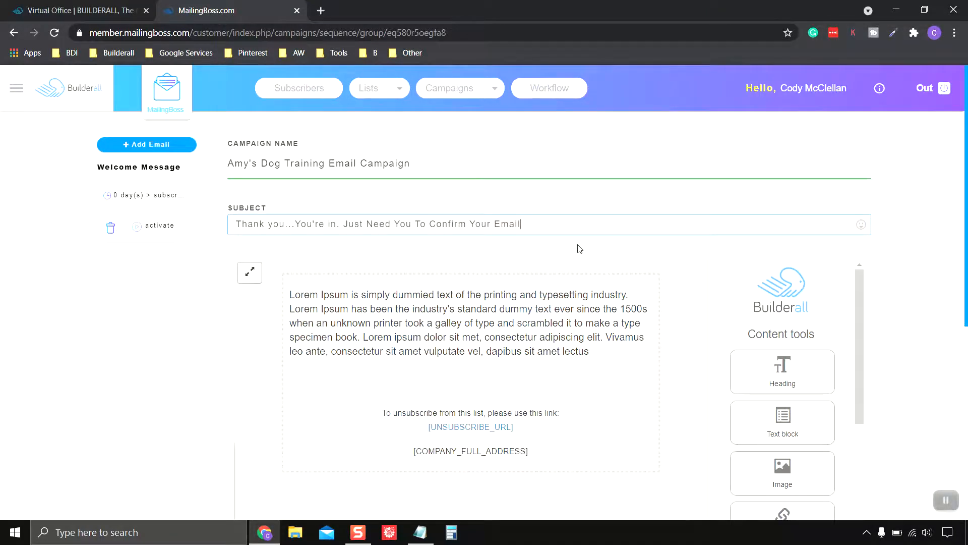
Replace the Lorem Ipsum body with the Day 0 text from the Notepad file, from "Hello [FNAME]" through ">>>Click Here To Confirm Your Email<<<".
scroll(580, 248, "down", 6)
scroll(582, 253, "up", 4)
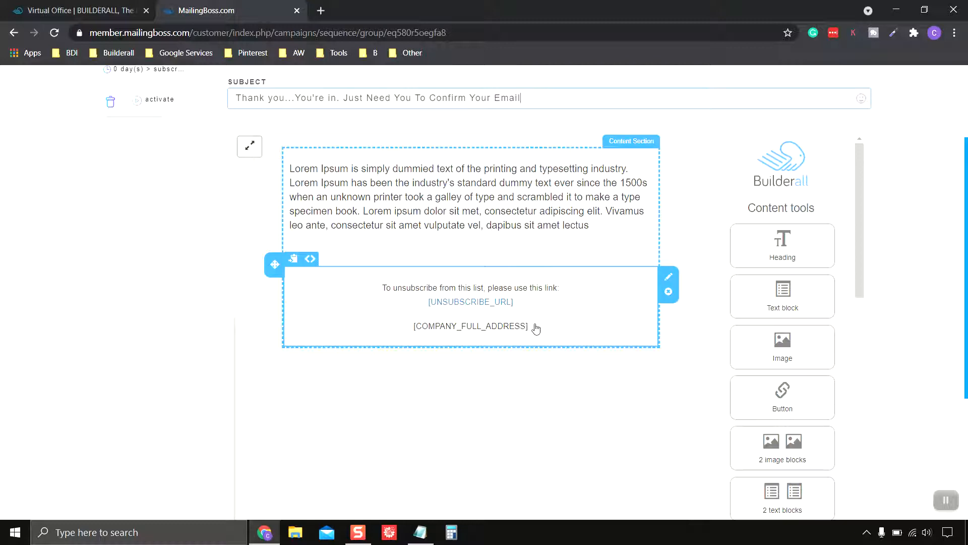
scroll(551, 363, "up", 2)
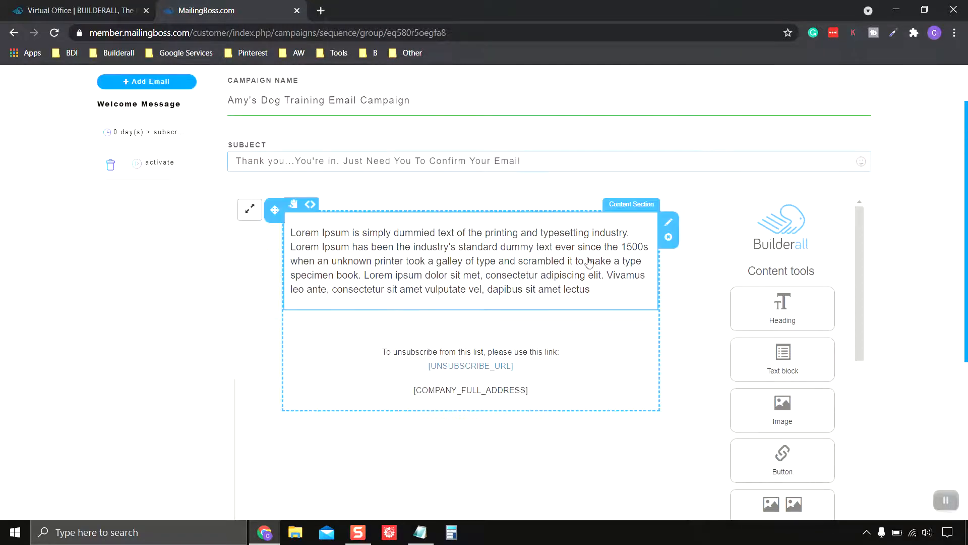
left_click(435, 267)
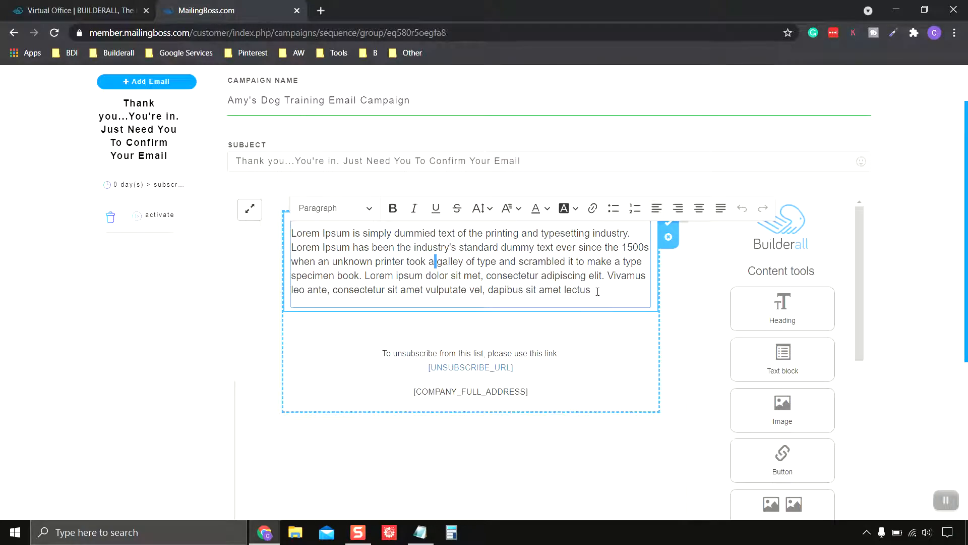
left_click_drag(597, 291, 298, 232)
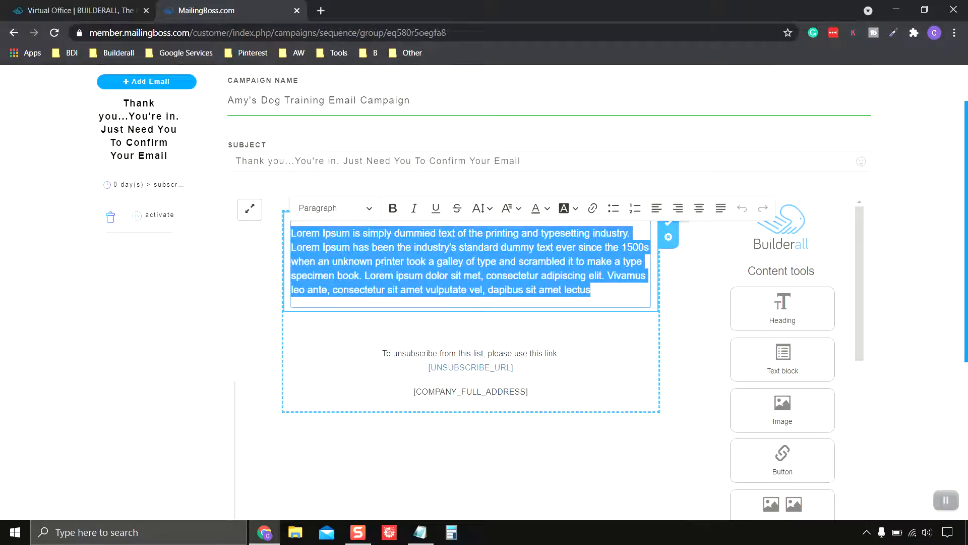
left_click(420, 532)
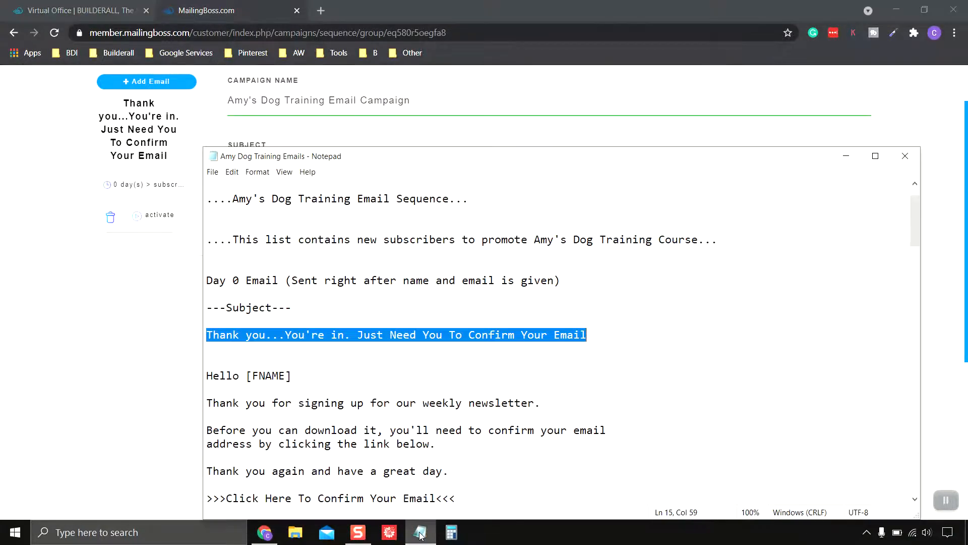
scroll(351, 379, "down", 2)
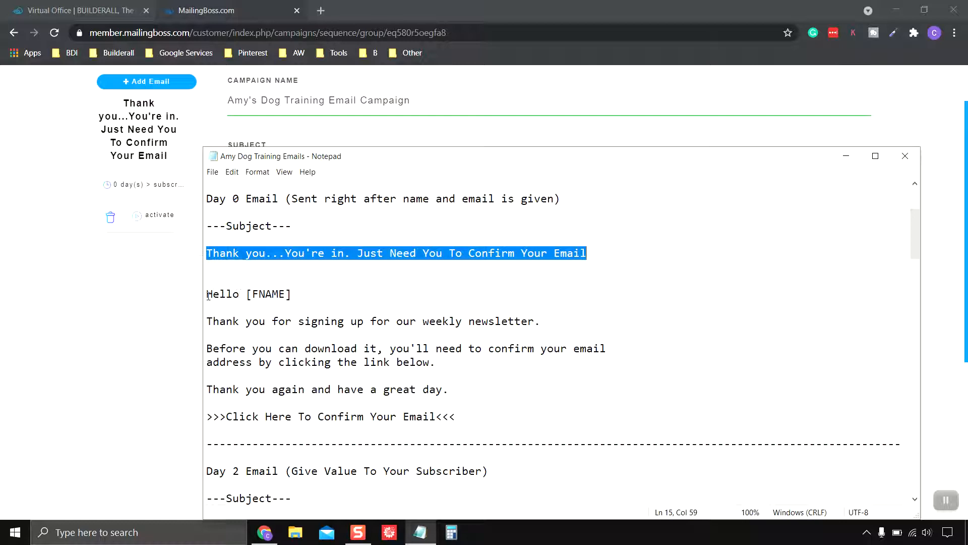
left_click_drag(206, 296, 457, 417)
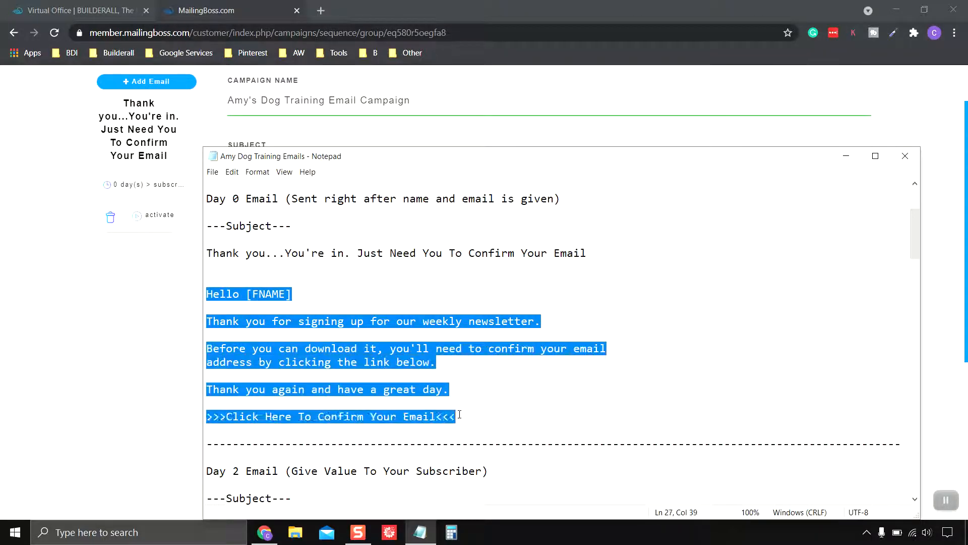
right_click(396, 356)
left_click(422, 226)
left_click(846, 156)
triple_click(385, 263)
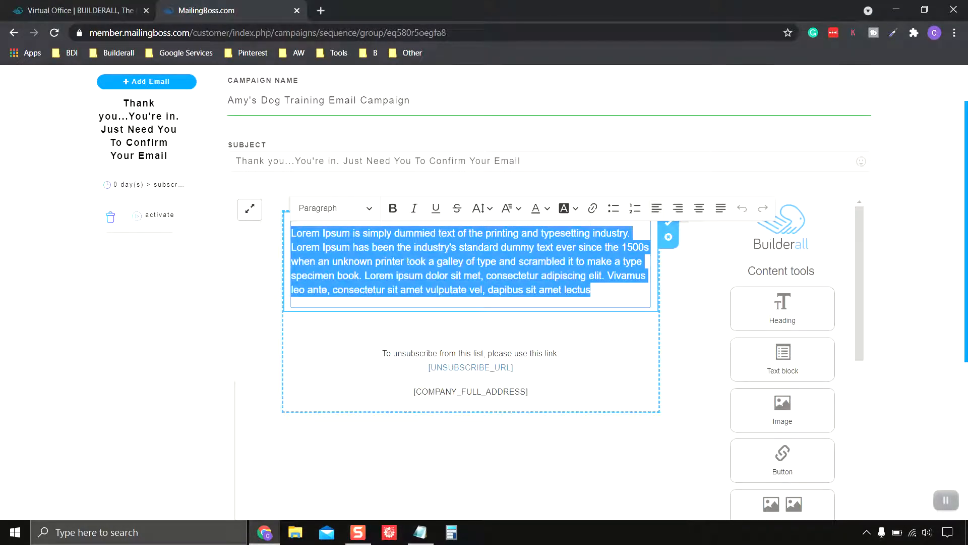
key("ctrl+v")
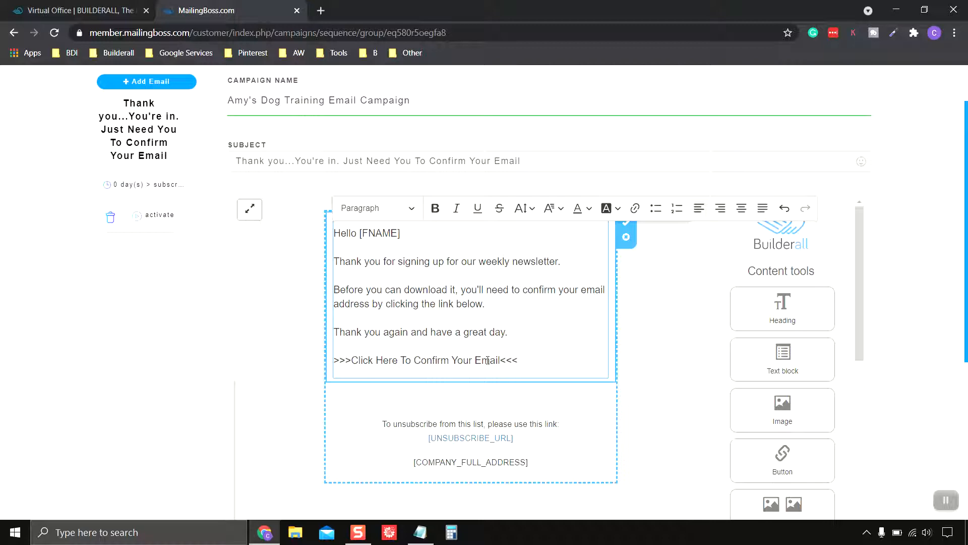
left_click_drag(519, 360, 332, 360)
left_click(420, 531)
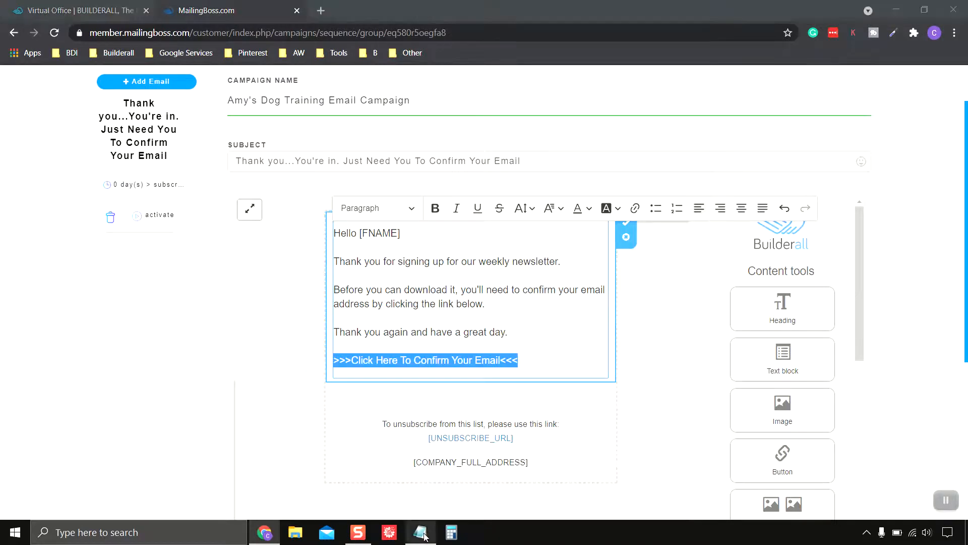
scroll(454, 381, "down", 15)
scroll(455, 381, "down", 10)
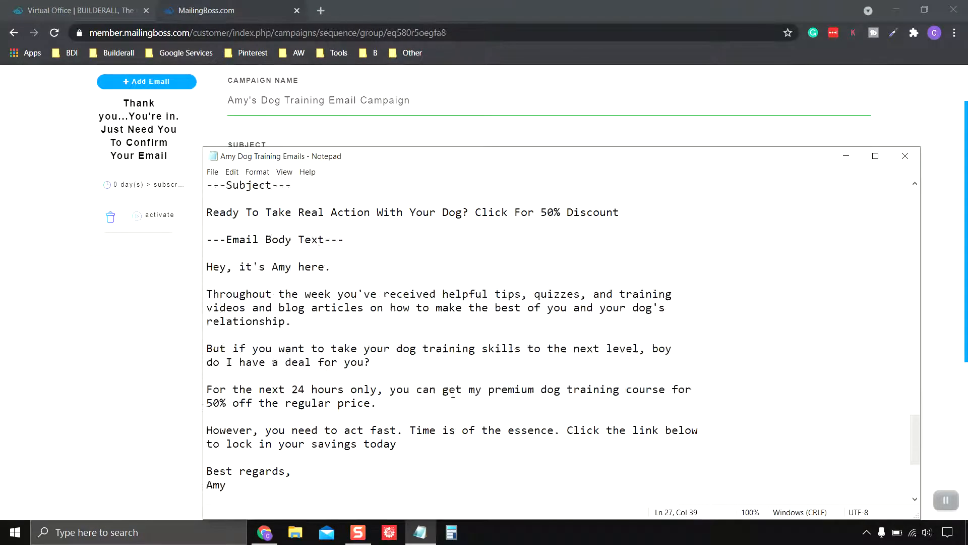
left_click_drag(410, 458, 206, 457)
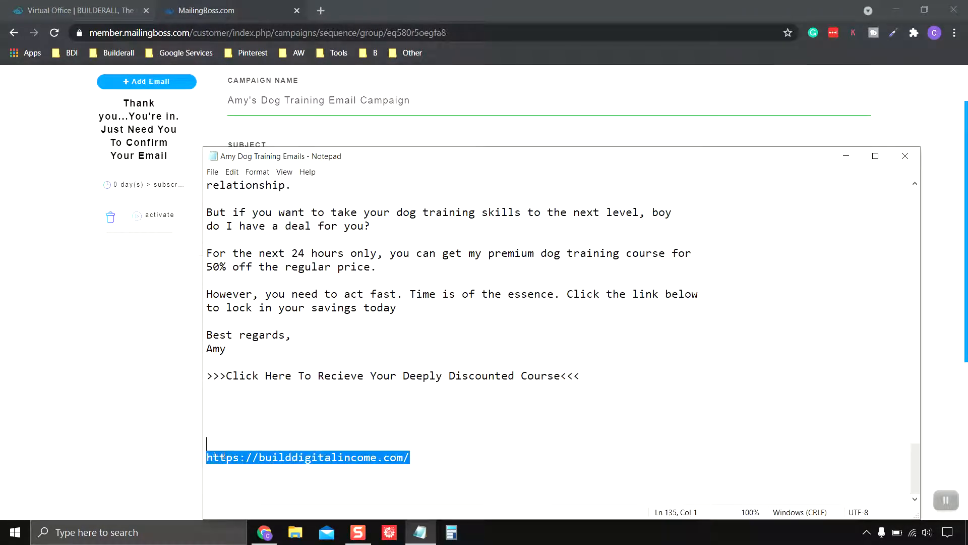
left_click(208, 465)
left_click_drag(410, 458, 390, 457)
left_click_drag(216, 464, 206, 459)
right_click(207, 457)
left_click(249, 326)
left_click(846, 156)
right_click(470, 360)
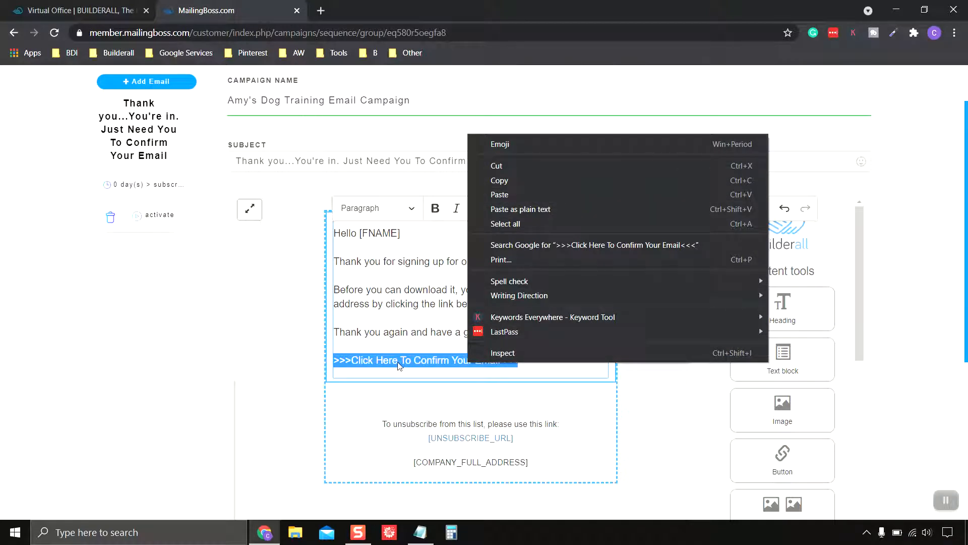
left_click(496, 366)
left_click(521, 360)
left_click_drag(521, 360, 333, 364)
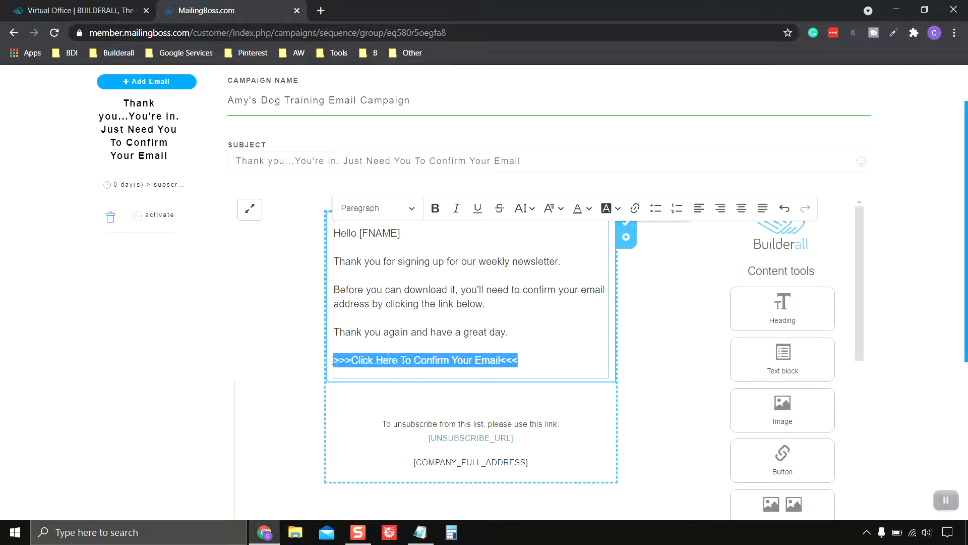
left_click(639, 211)
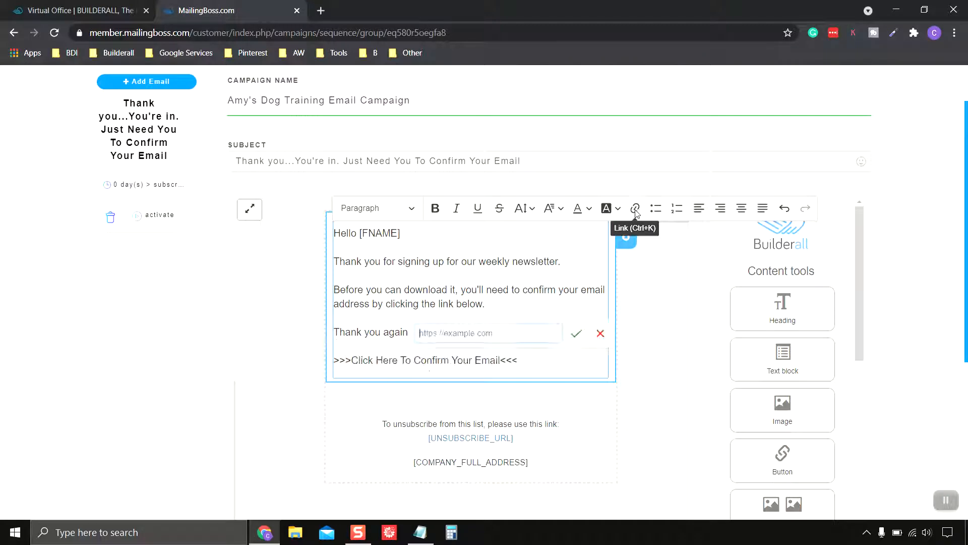
right_click(446, 333)
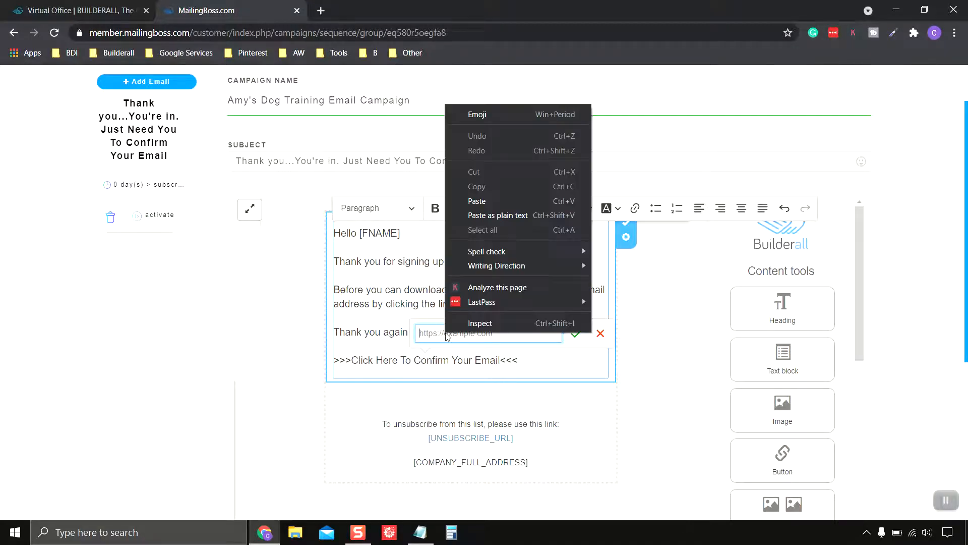
left_click(489, 199)
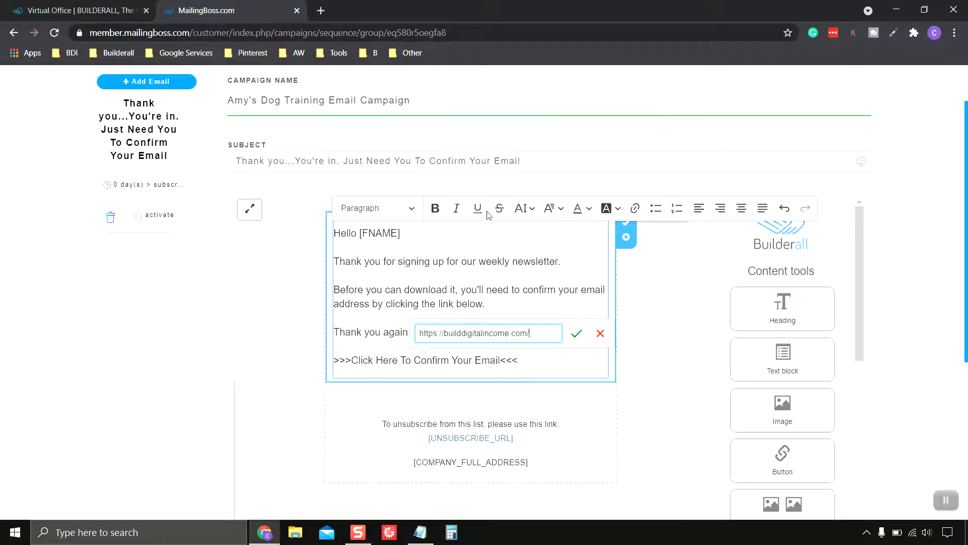
left_click(576, 334)
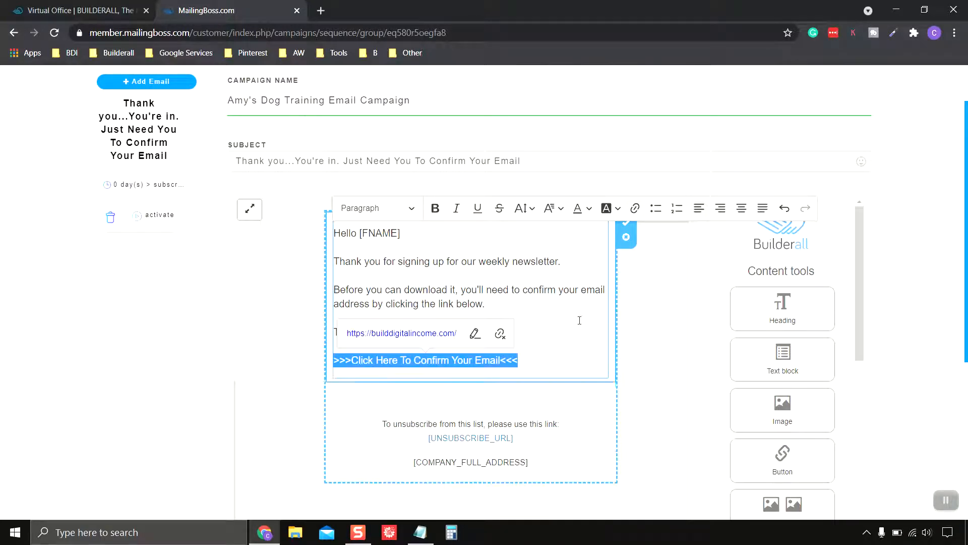
Finish editing the email's text block and save the "Thank you...You're in. Just Need You To Confirm Your Email" message.
left_click(565, 297)
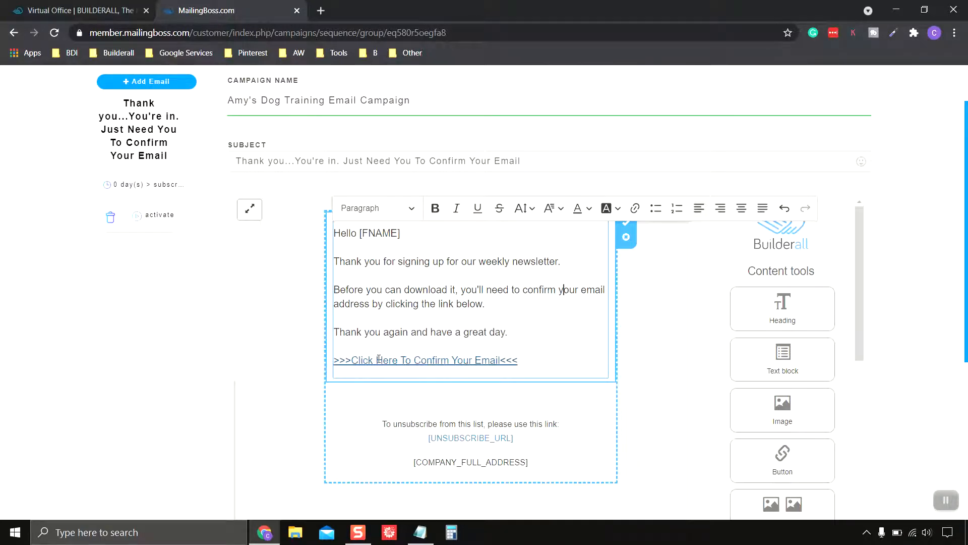
scroll(670, 341, "up", 1)
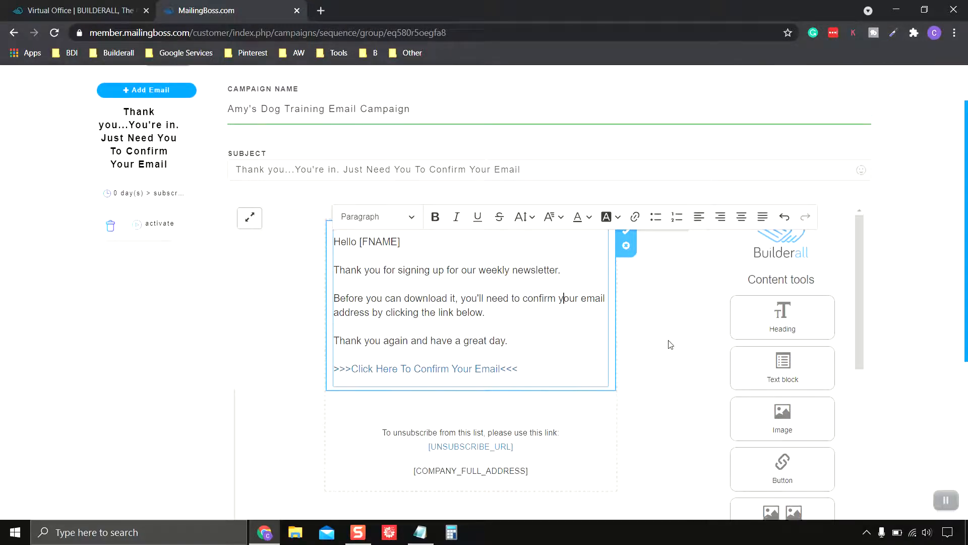
scroll(669, 343, "down", 3)
scroll(676, 310, "up", 2)
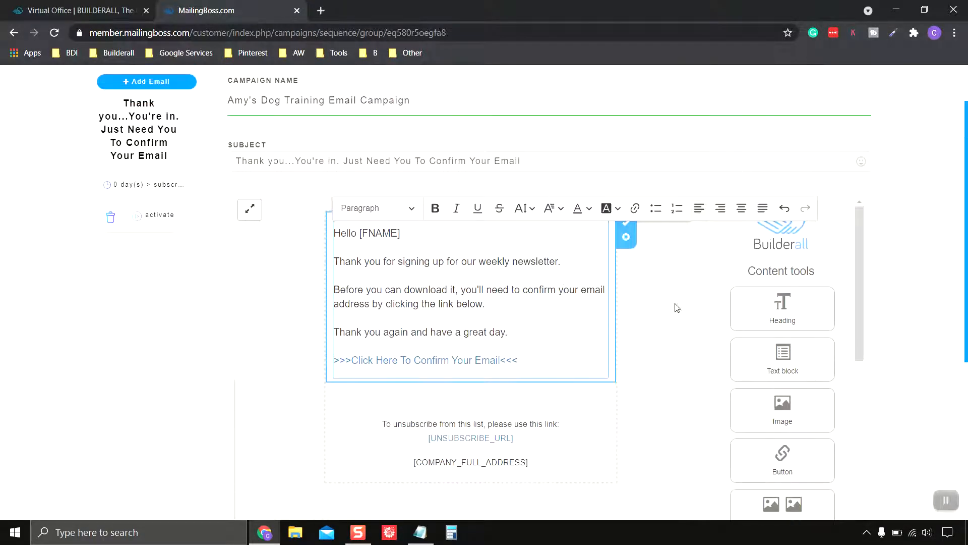
left_click(672, 298)
scroll(663, 296, "down", 5)
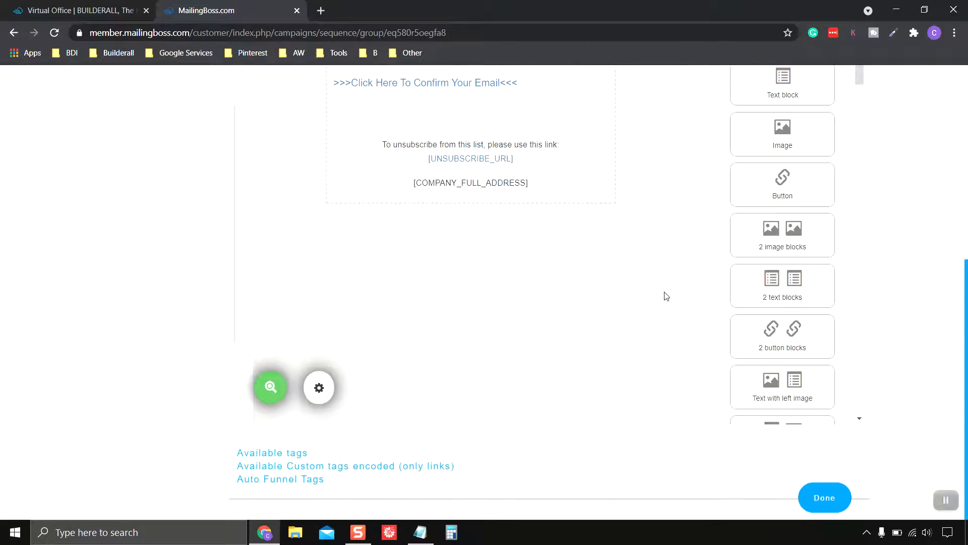
left_click(827, 501)
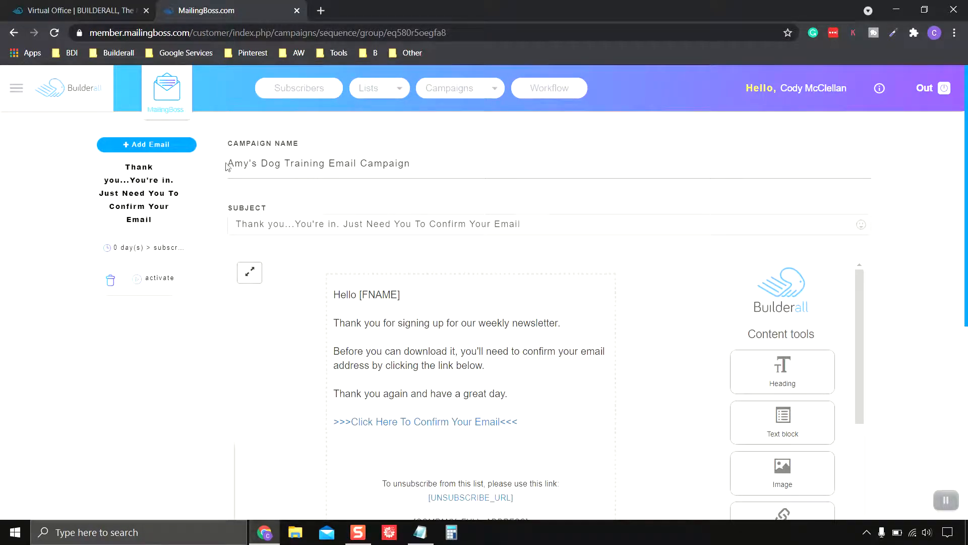
scroll(303, 163, "down", 3)
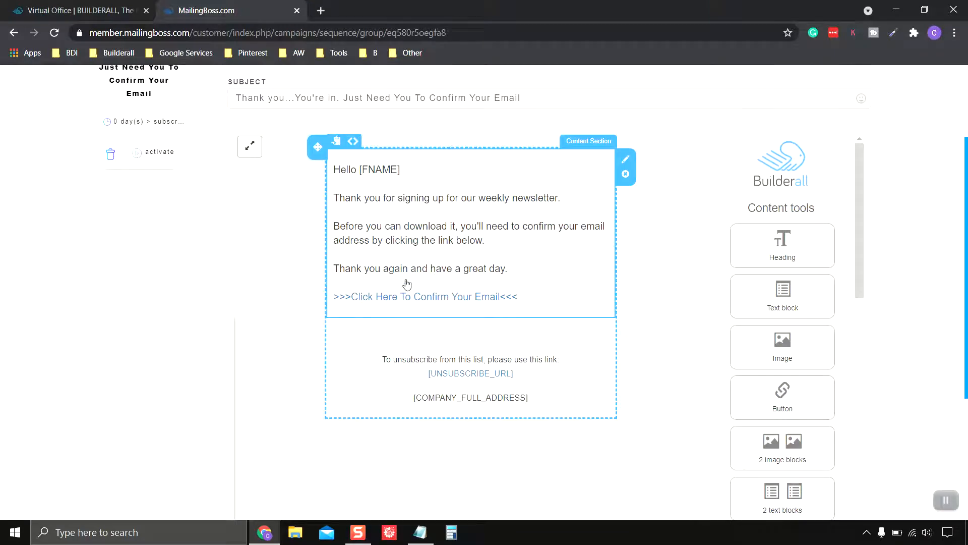
scroll(631, 325, "down", 5)
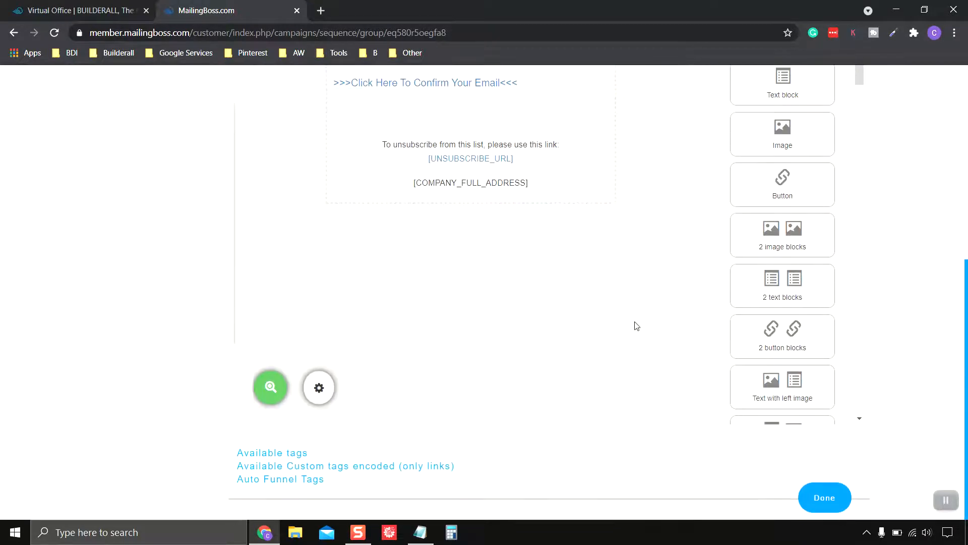
scroll(634, 326, "up", 10)
left_click(946, 500)
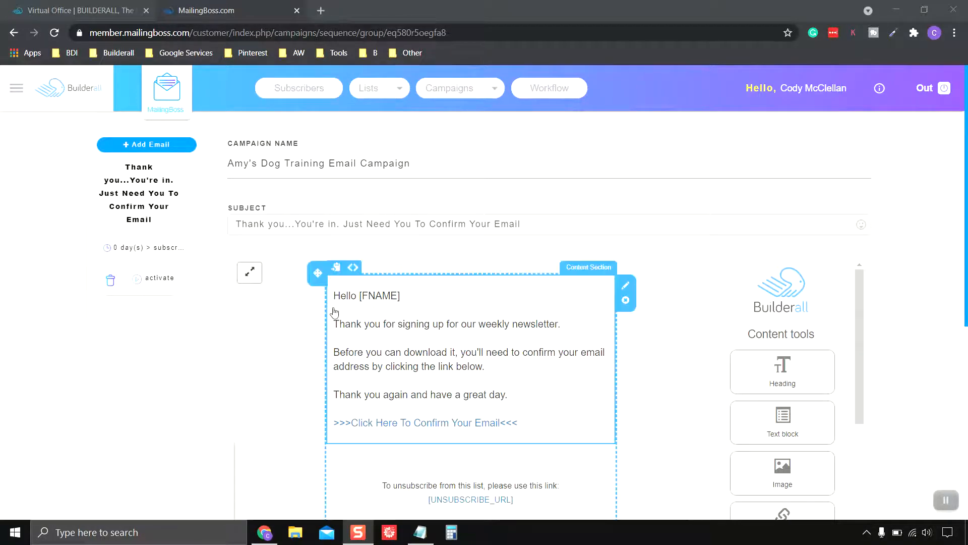
Activate the "Thank you...You're in. Just Need You To Confirm Your Email" message and save it again.
left_click(140, 282)
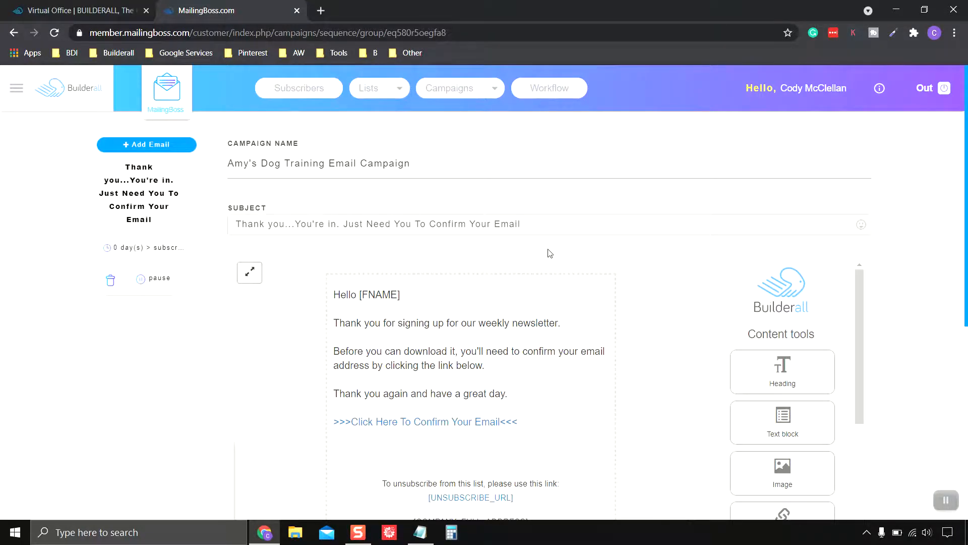
scroll(553, 253, "down", 3)
scroll(555, 253, "up", 3)
scroll(808, 298, "down", 3)
scroll(696, 374, "down", 5)
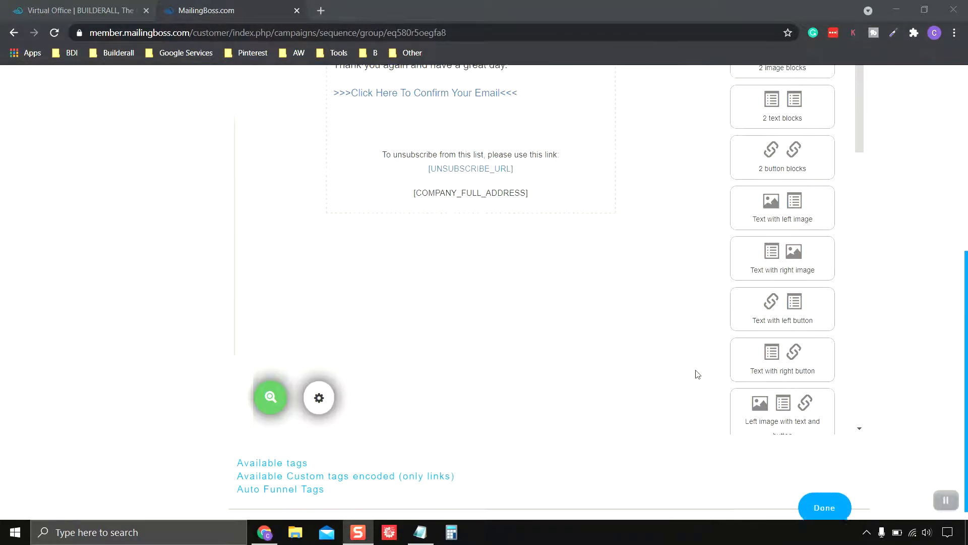
left_click(827, 497)
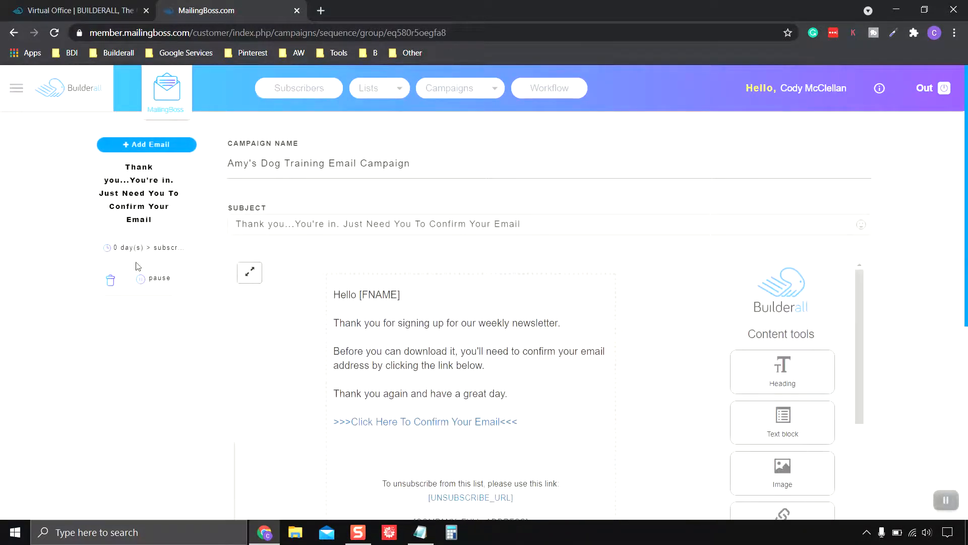
Add another email to the sequence and remove the trailing "#" so its campaign name reads "Amy's Dog Training Email Campaign".
left_click(144, 146)
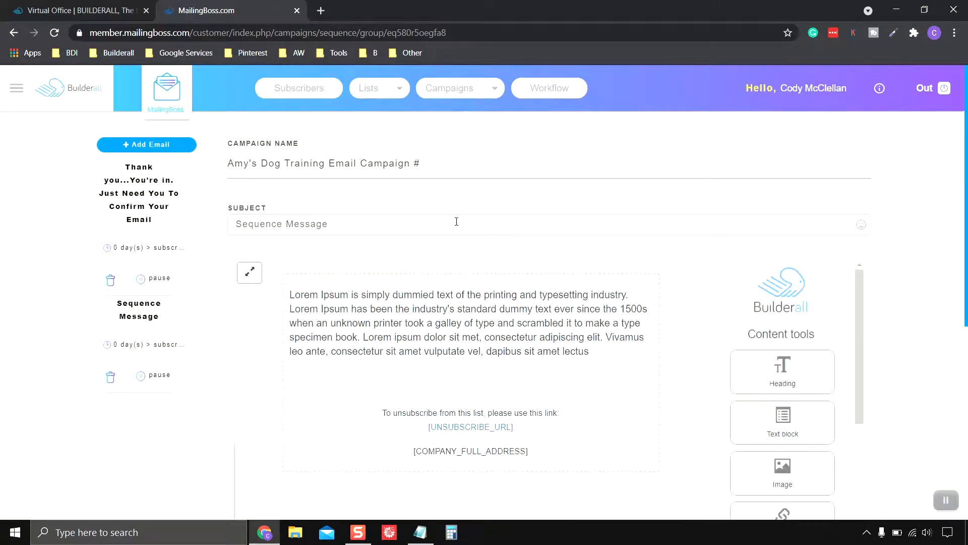
left_click_drag(422, 164, 410, 167)
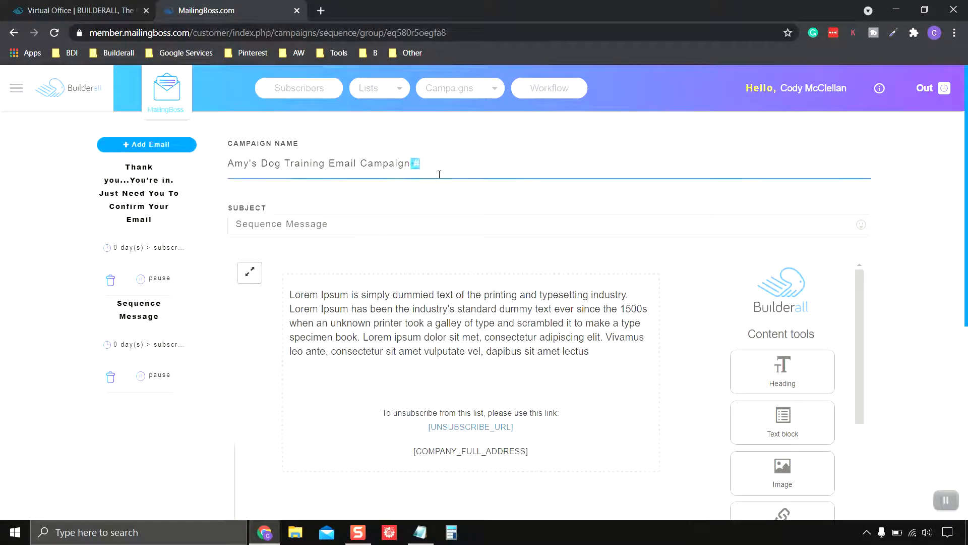
key("BackSpace")
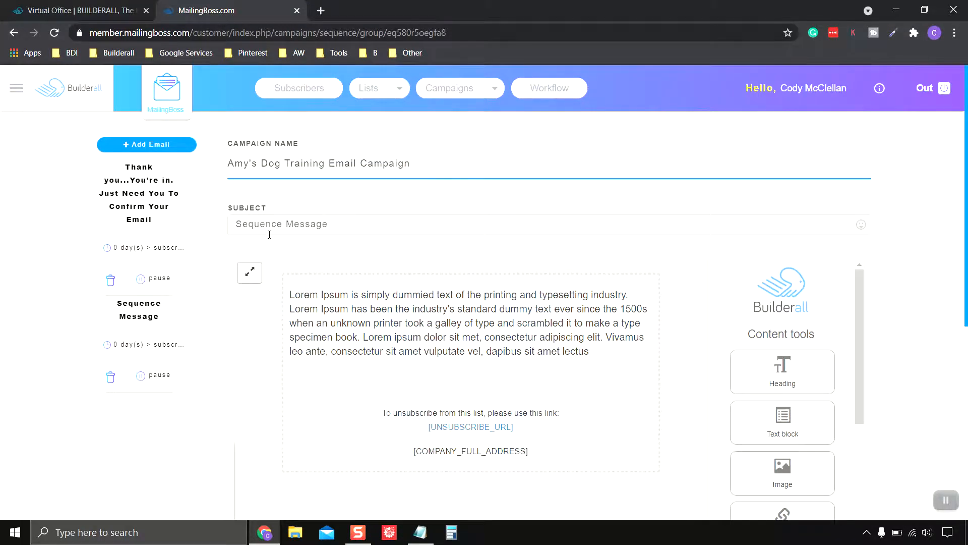
Copy the Day 2 subject "Does Your Dog Destroy Your House When No One Is Home?" from the Notepad file and return to the email editor.
scroll(274, 227, "down", 1)
scroll(252, 202, "up", 1)
scroll(320, 204, "down", 3)
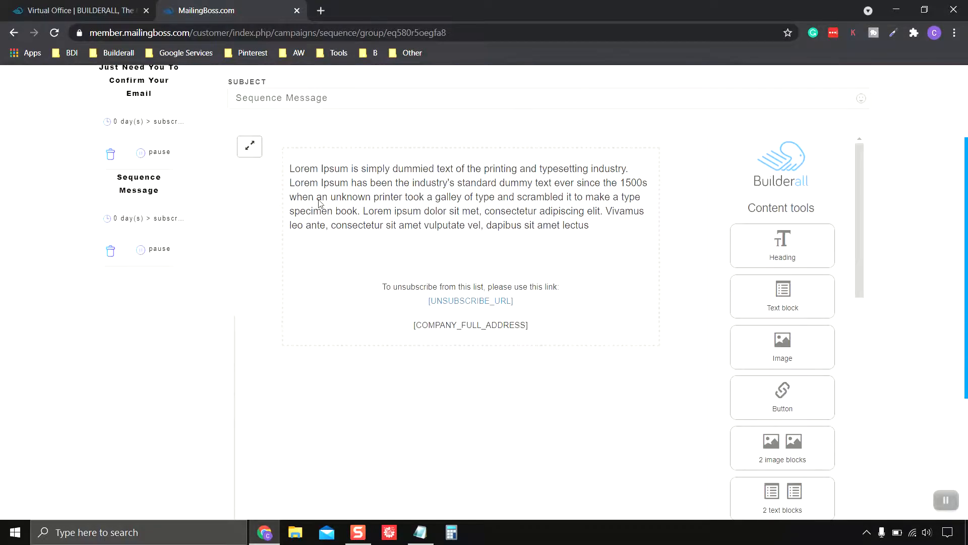
scroll(319, 203, "up", 2)
left_click(423, 538)
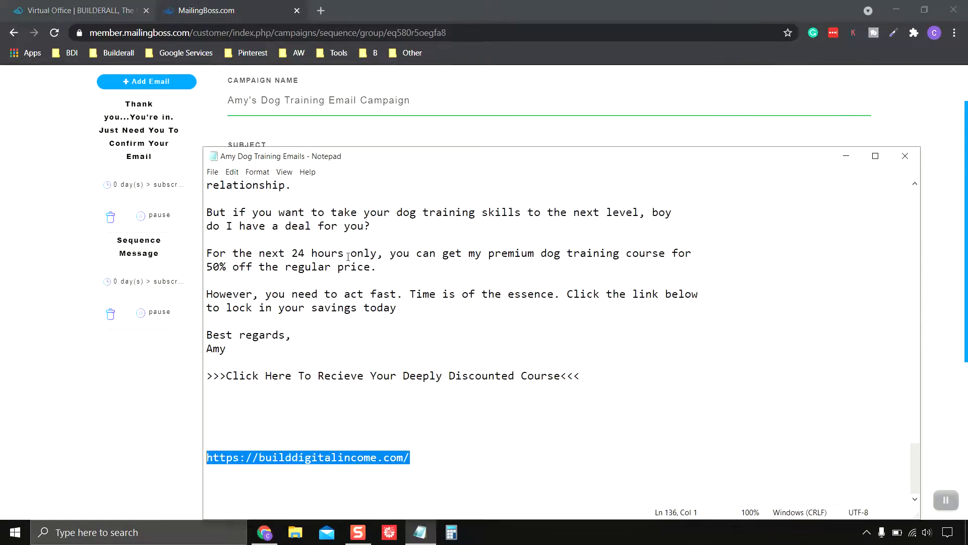
scroll(336, 263, "up", 20)
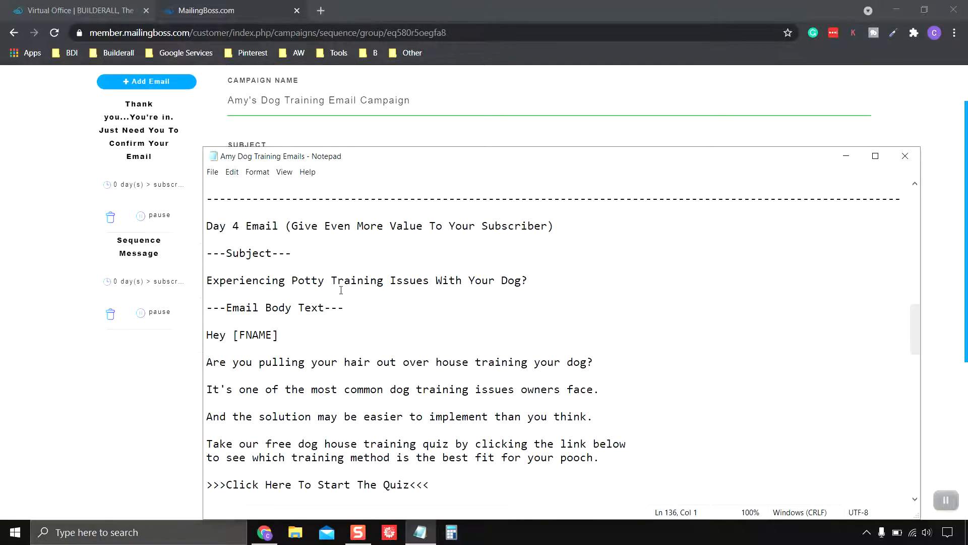
scroll(338, 290, "up", 4)
scroll(215, 229, "down", 3)
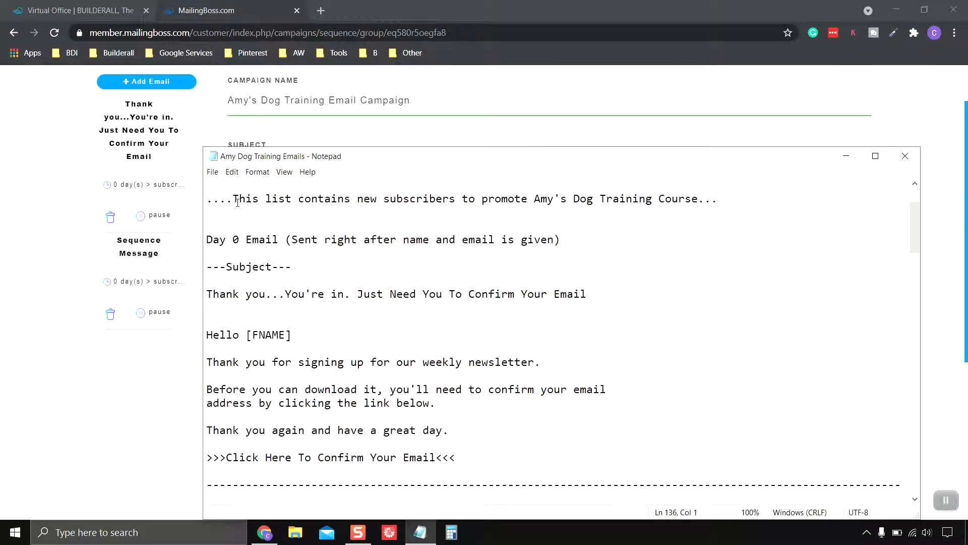
scroll(268, 335, "down", 3)
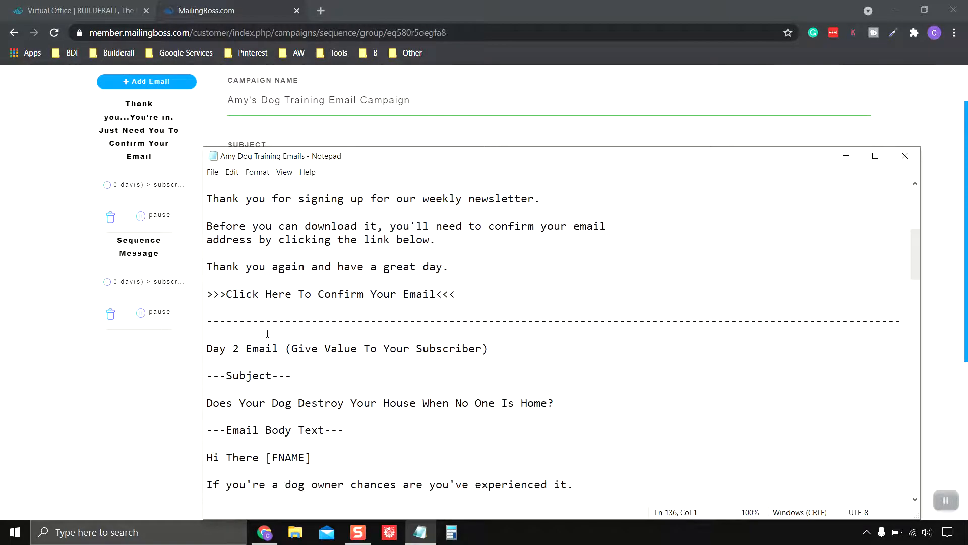
scroll(266, 330, "down", 2)
scroll(266, 331, "down", 2)
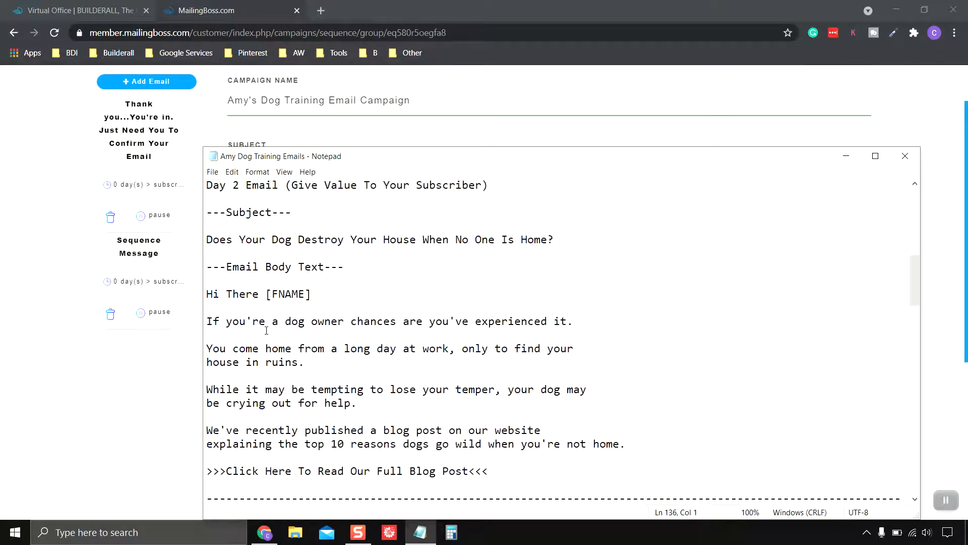
scroll(267, 330, "up", 1)
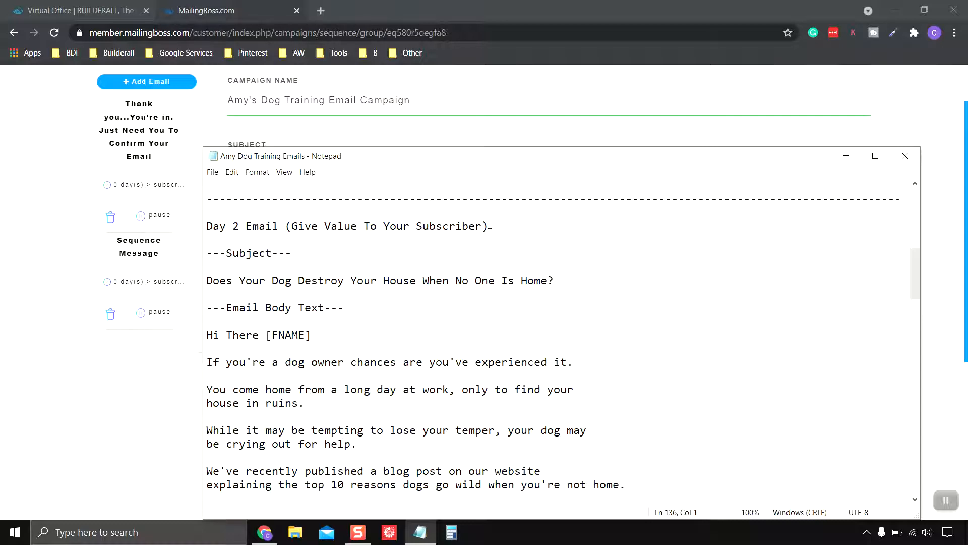
scroll(282, 244, "down", 1)
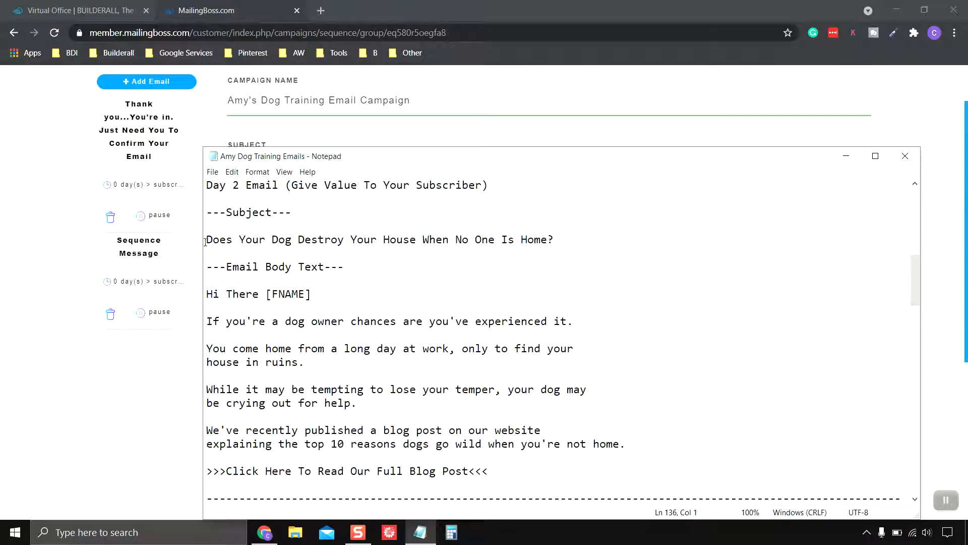
left_click_drag(206, 242, 556, 241)
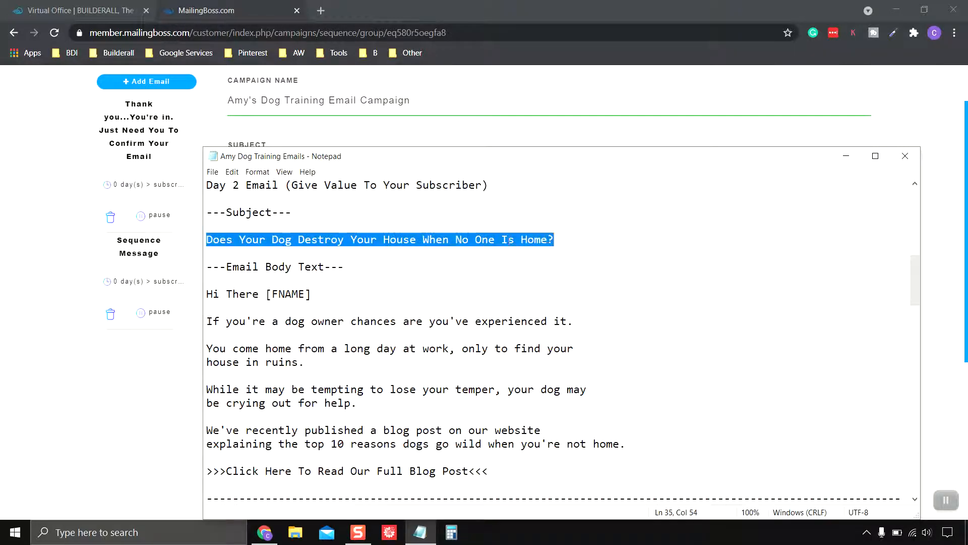
right_click(508, 241)
left_click(555, 279)
left_click(846, 157)
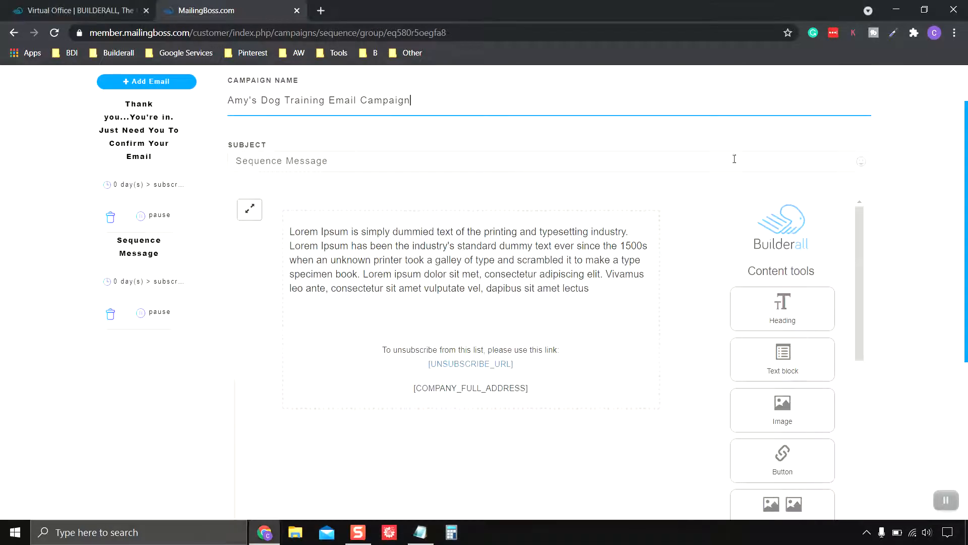
Replace the new email's "Sequence Message" subject with the copied "Does Your Dog Destroy Your House When No One Is Home?".
left_click(316, 160)
key("ctrl+a")
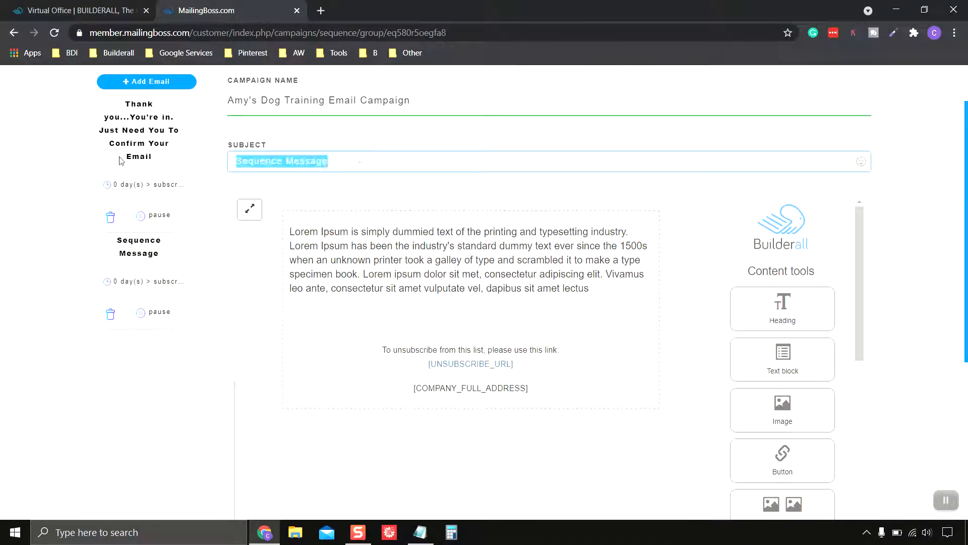
key("BackSpace")
key("ctrl+v")
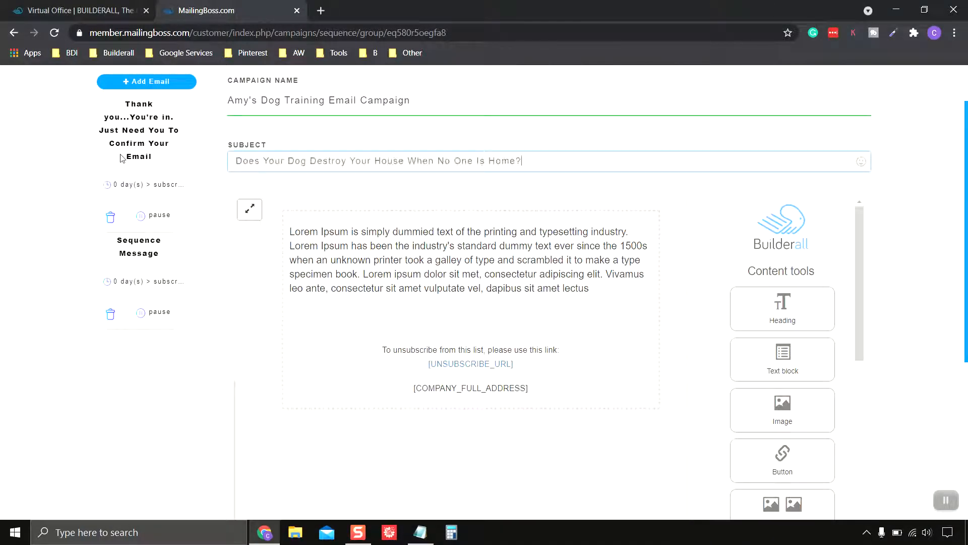
Replace the Lorem Ipsum body with the Day 2 text from Notepad, from "Hi There [FNAME]" through ">>>Click Here To Read Our Full Blog Post<<<".
scroll(361, 298, "up", 2)
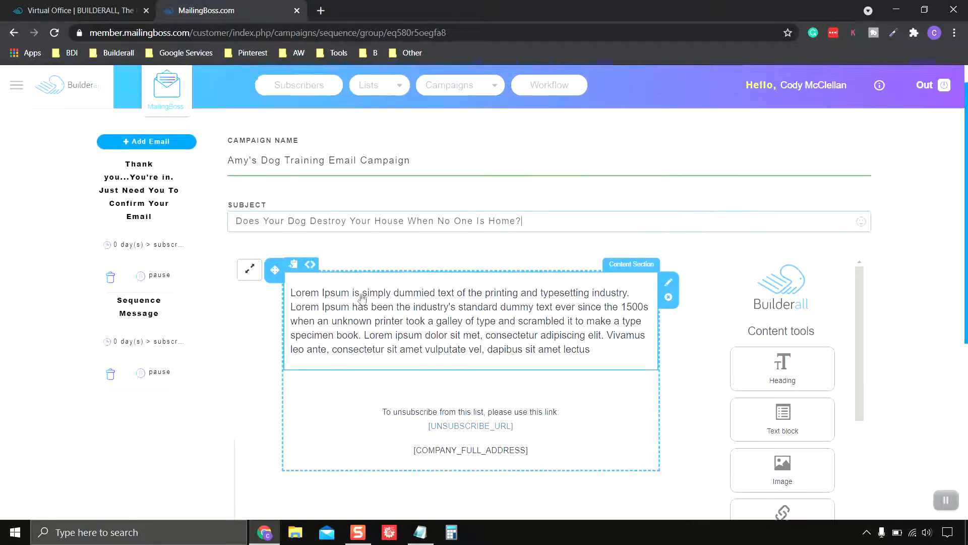
scroll(376, 297, "down", 2)
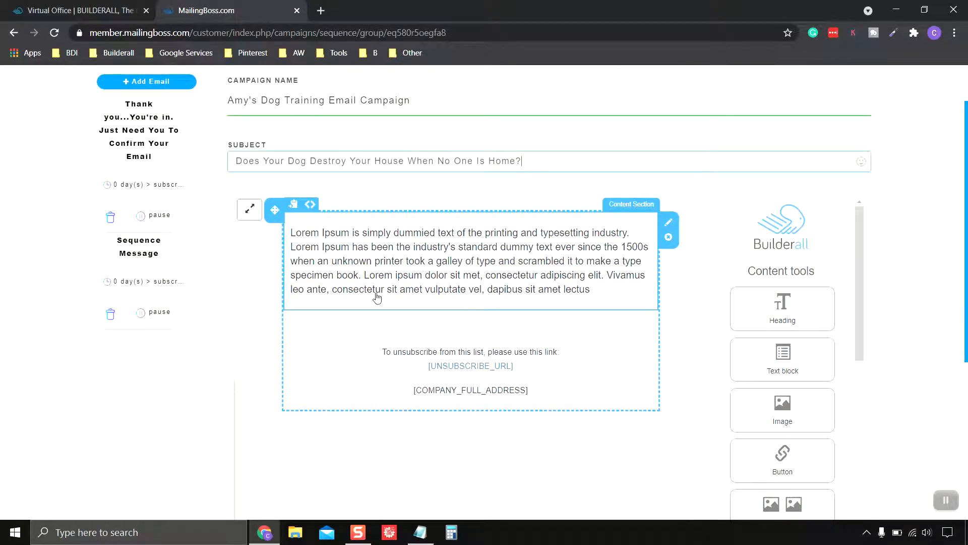
left_click(595, 288)
left_click_drag(596, 288, 293, 233)
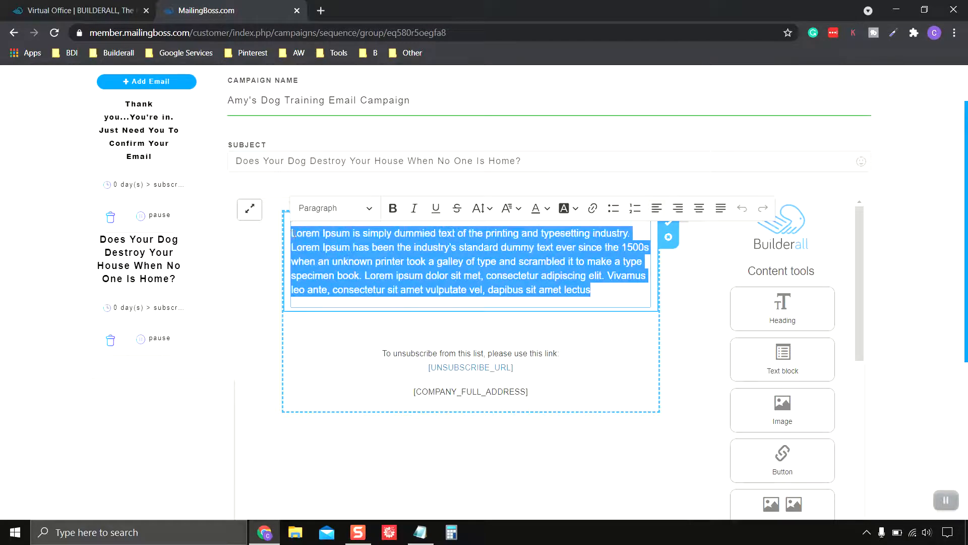
left_click(420, 532)
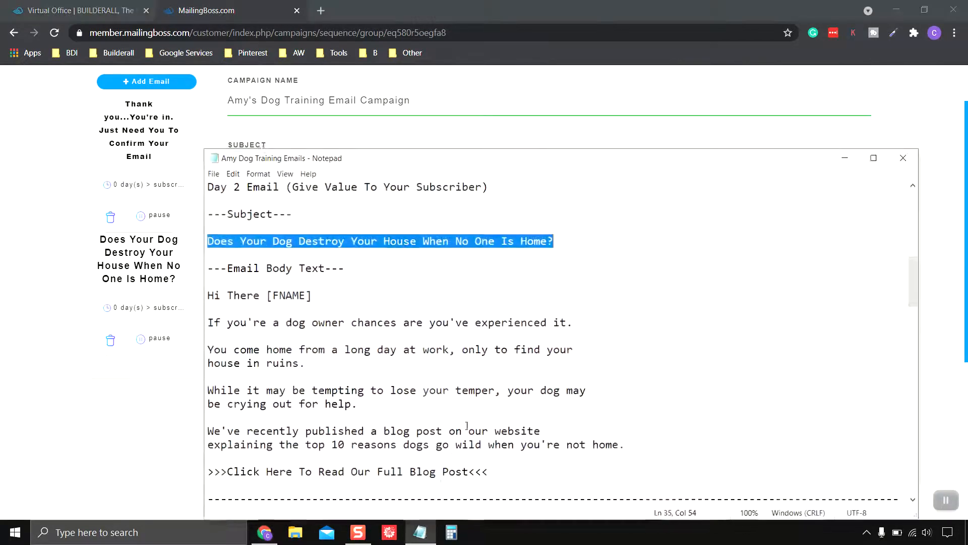
left_click(205, 294)
left_click_drag(206, 317, 359, 375)
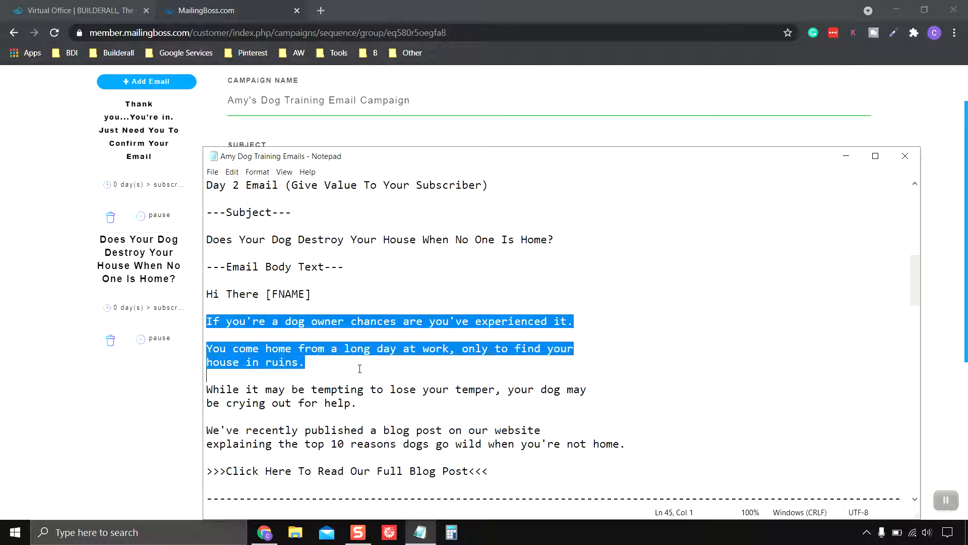
left_click_drag(207, 293, 488, 472)
right_click(371, 444)
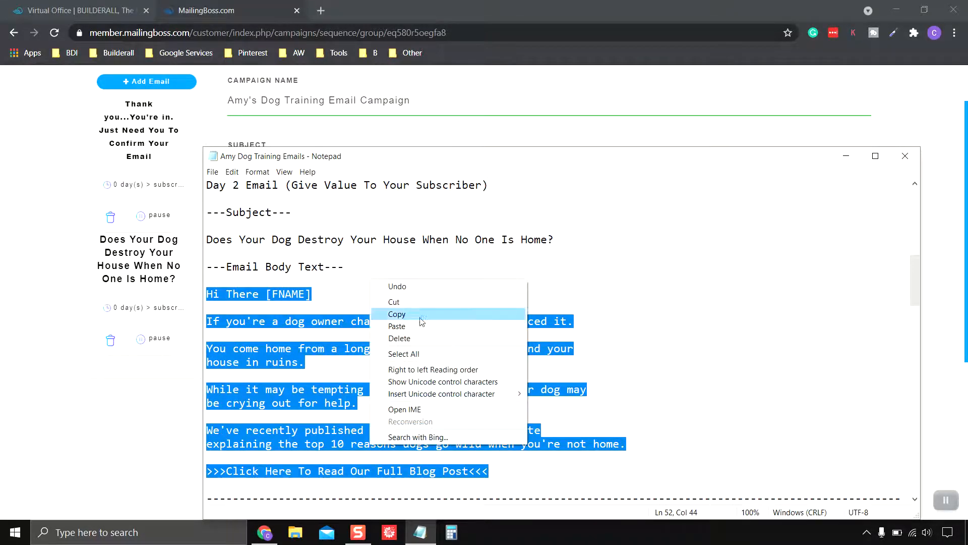
left_click(426, 315)
left_click(851, 156)
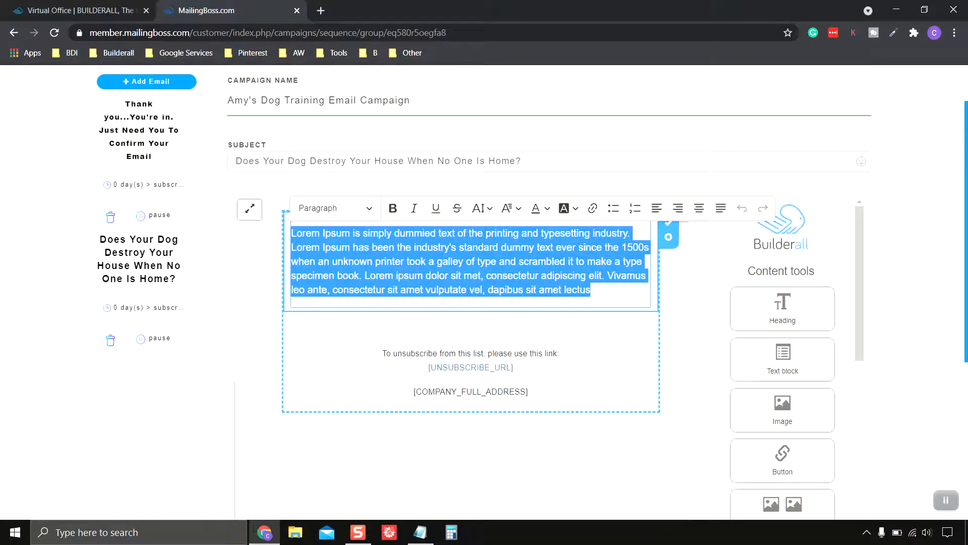
scroll(427, 297, "up", 1)
key("ctrl+v")
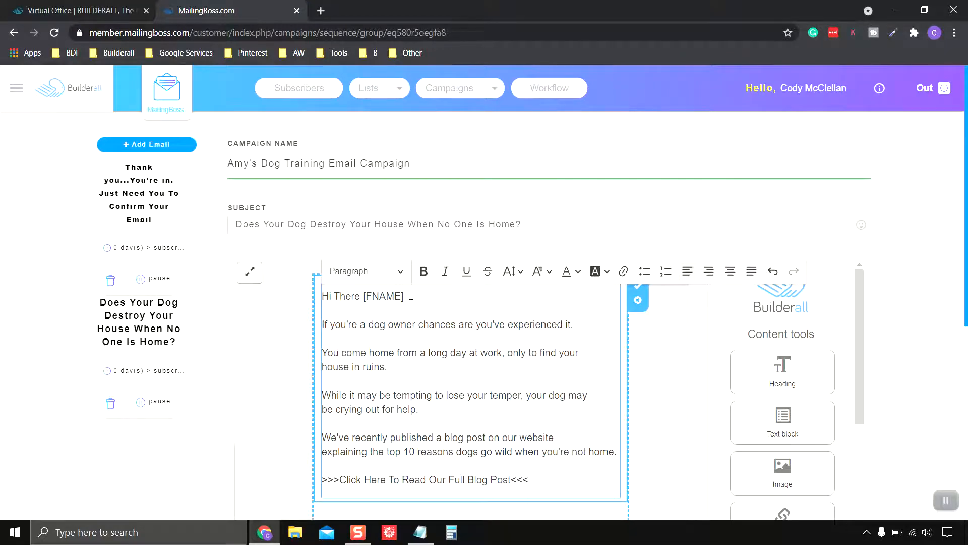
scroll(411, 296, "down", 1)
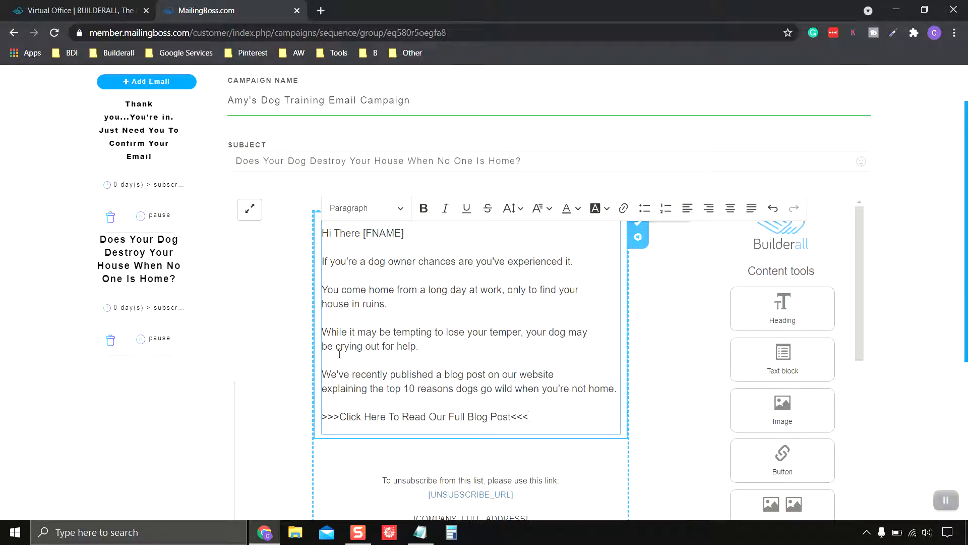
scroll(351, 386, "down", 1)
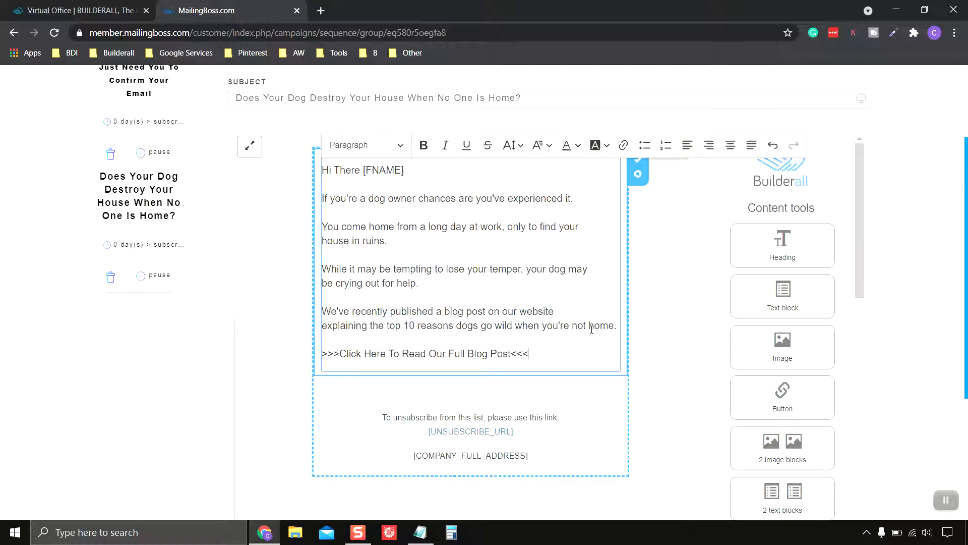
scroll(568, 366, "up", 1)
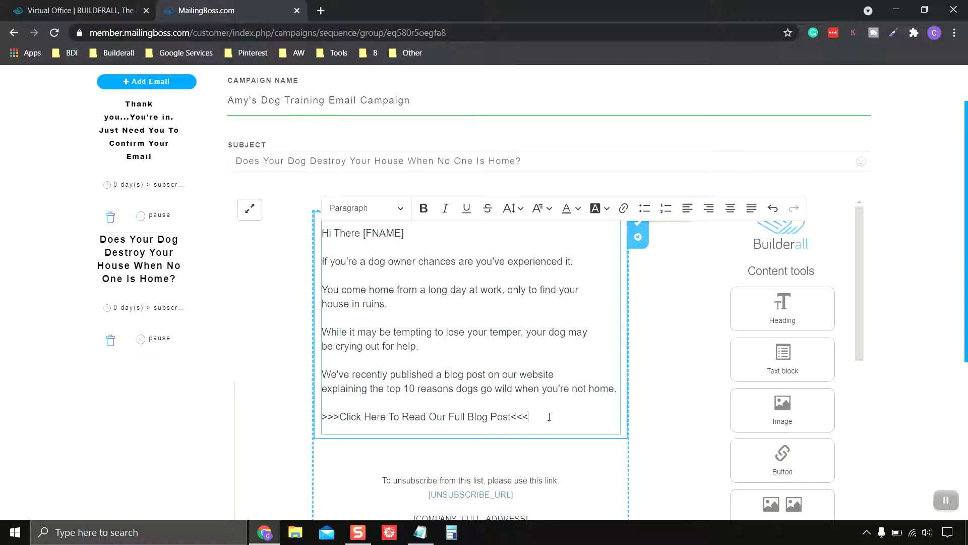
scroll(549, 418, "down", 1)
scroll(551, 419, "up", 1)
scroll(492, 355, "up", 1)
scroll(356, 351, "down", 2)
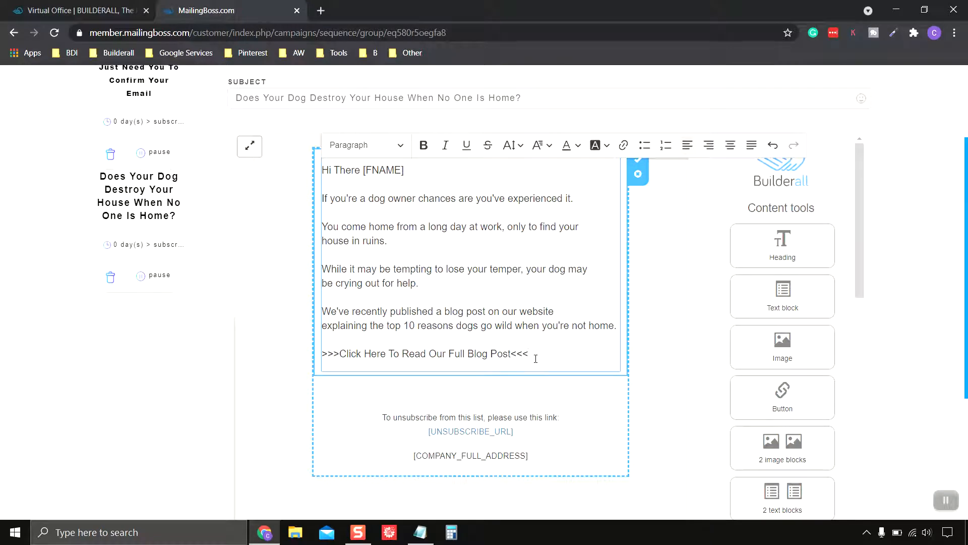
left_click_drag(475, 357, 323, 355)
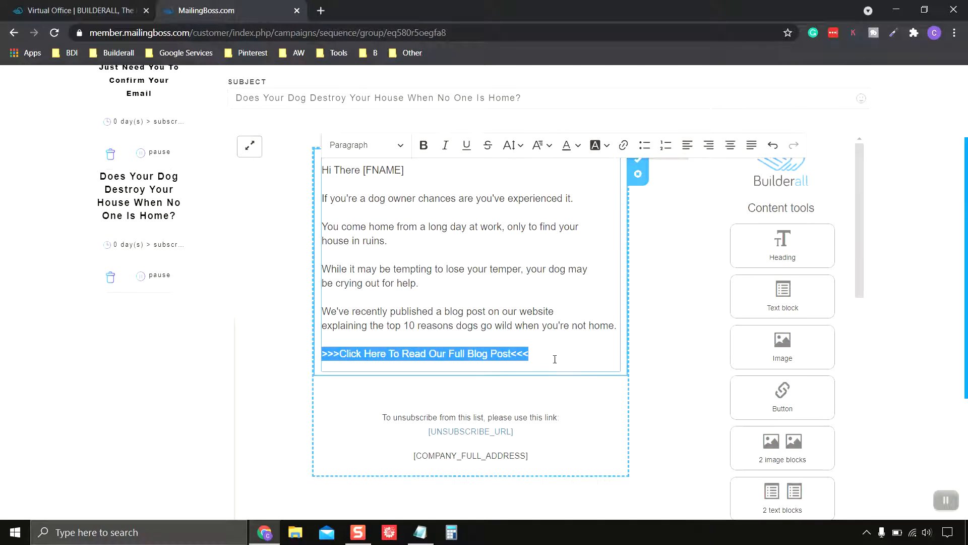
left_click(420, 532)
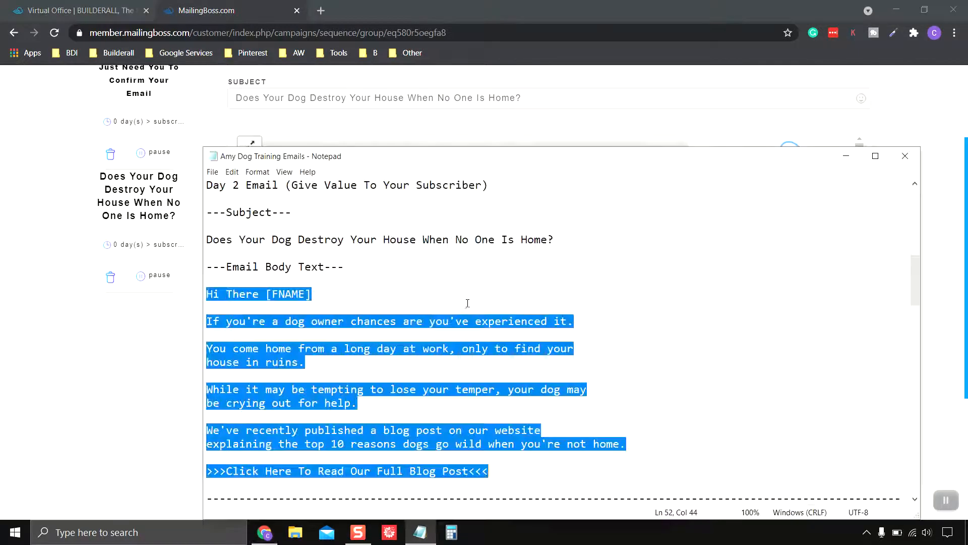
scroll(469, 353, "down", 5)
scroll(469, 353, "down", 10)
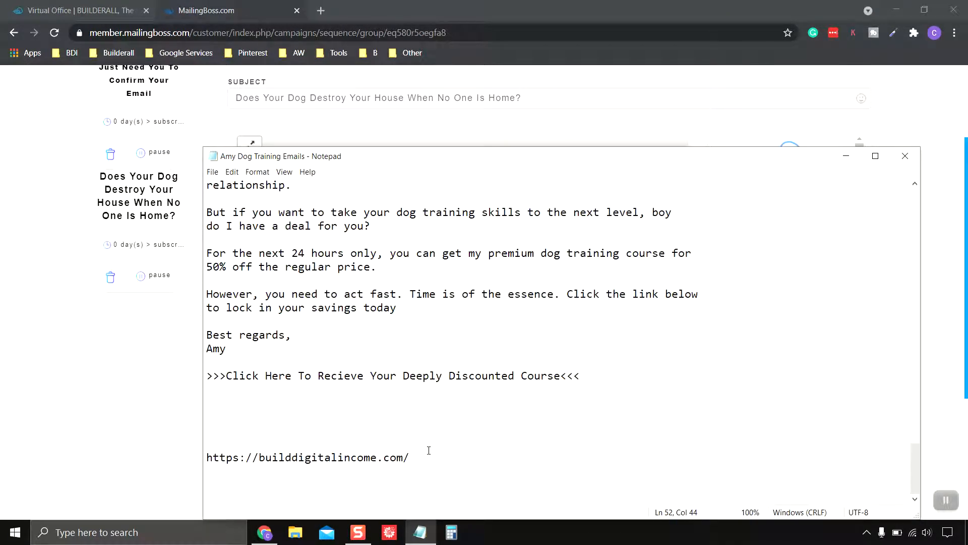
left_click_drag(429, 451, 201, 460)
right_click(235, 457)
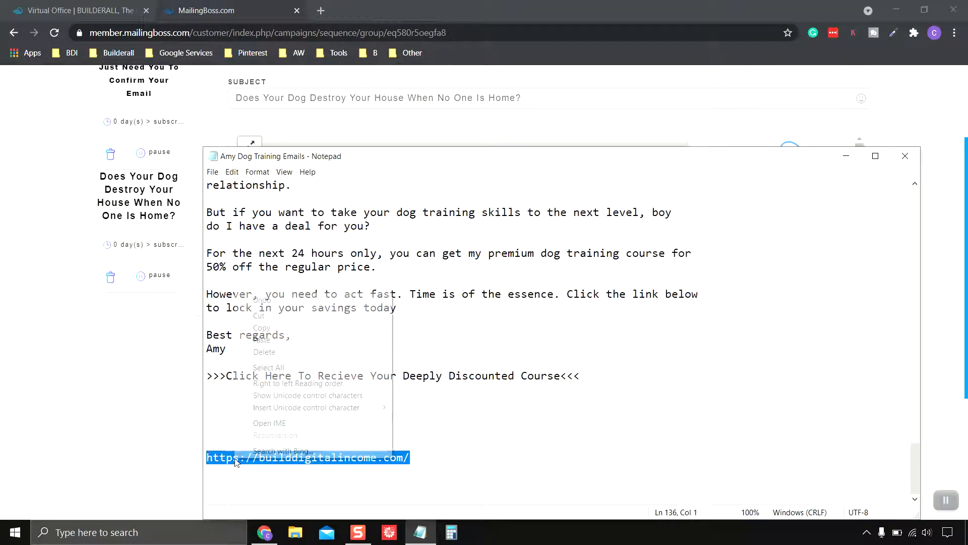
left_click(262, 328)
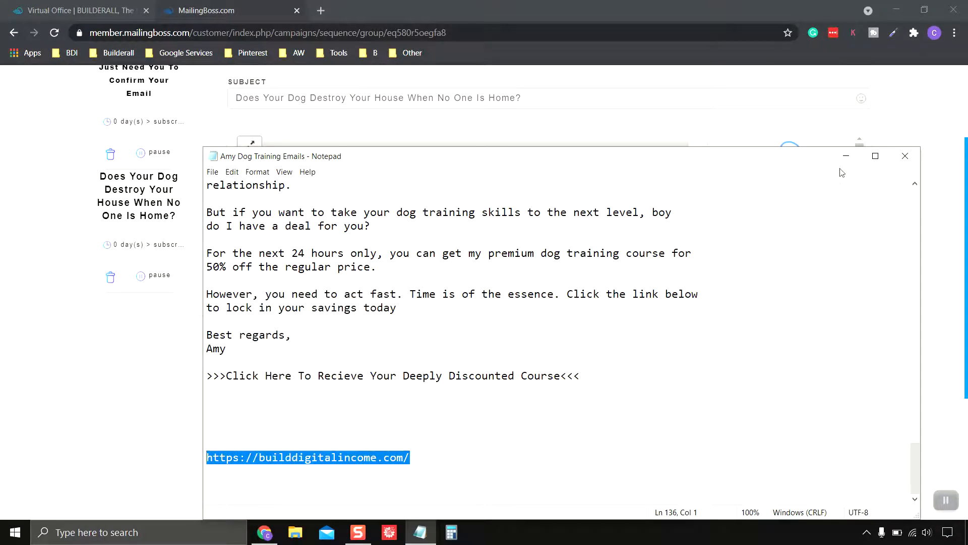
left_click(846, 156)
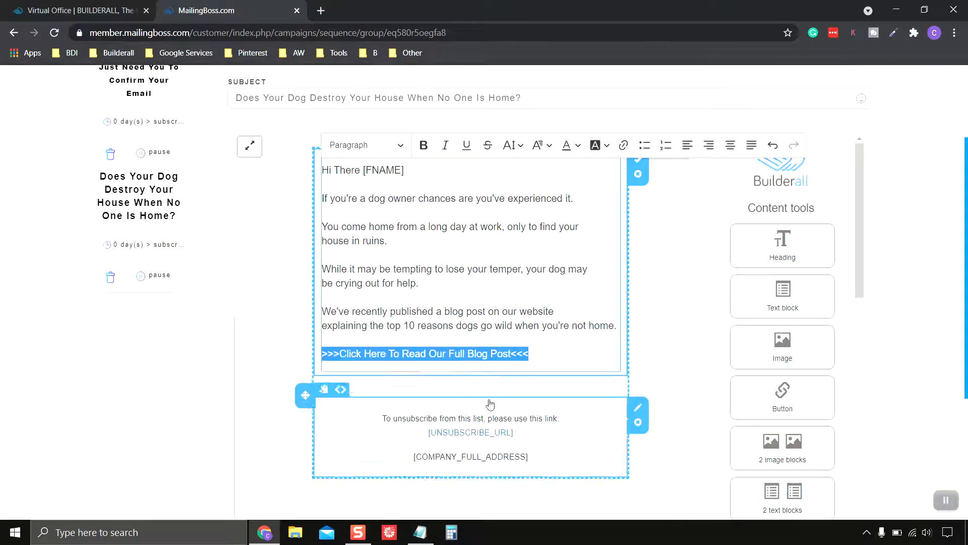
left_click(538, 351)
left_click_drag(538, 351, 321, 354)
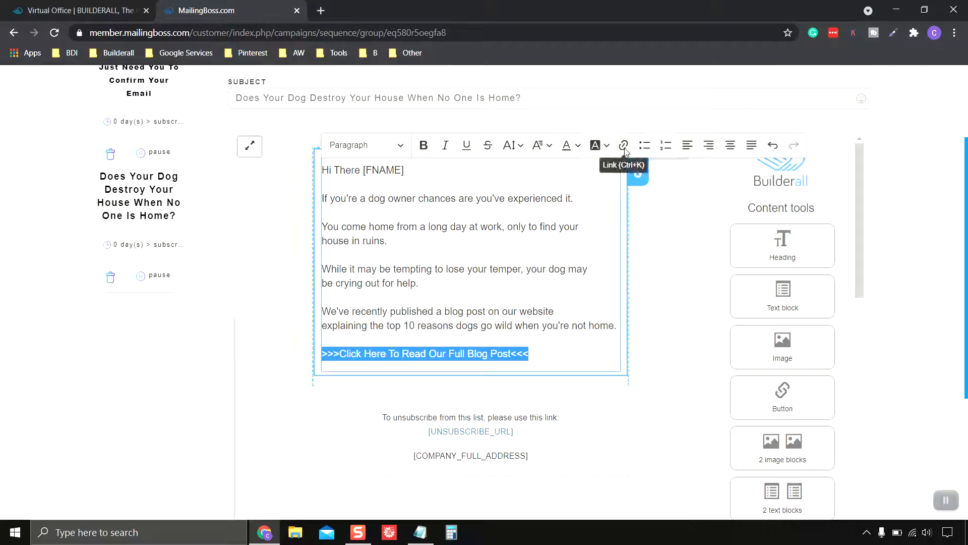
left_click(624, 146)
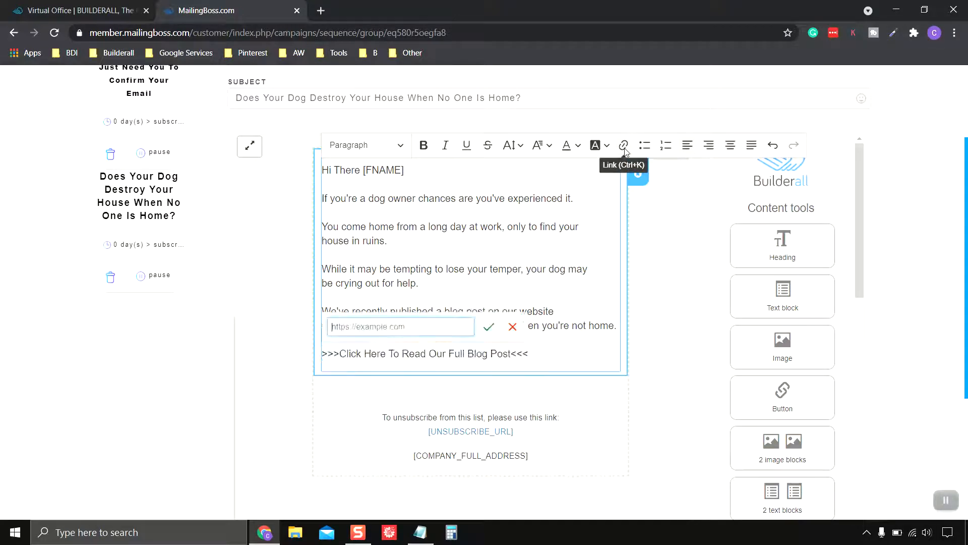
right_click(427, 326)
left_click(469, 147)
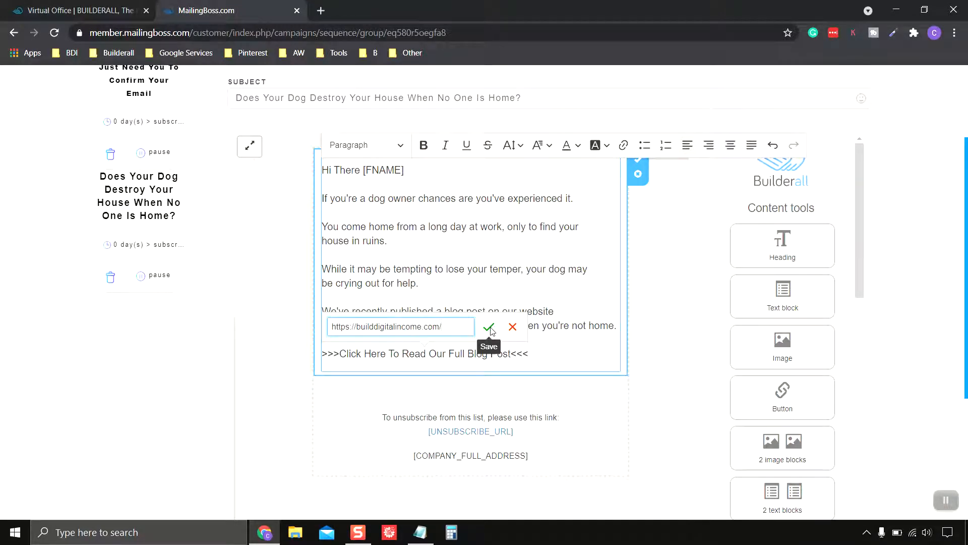
left_click(489, 327)
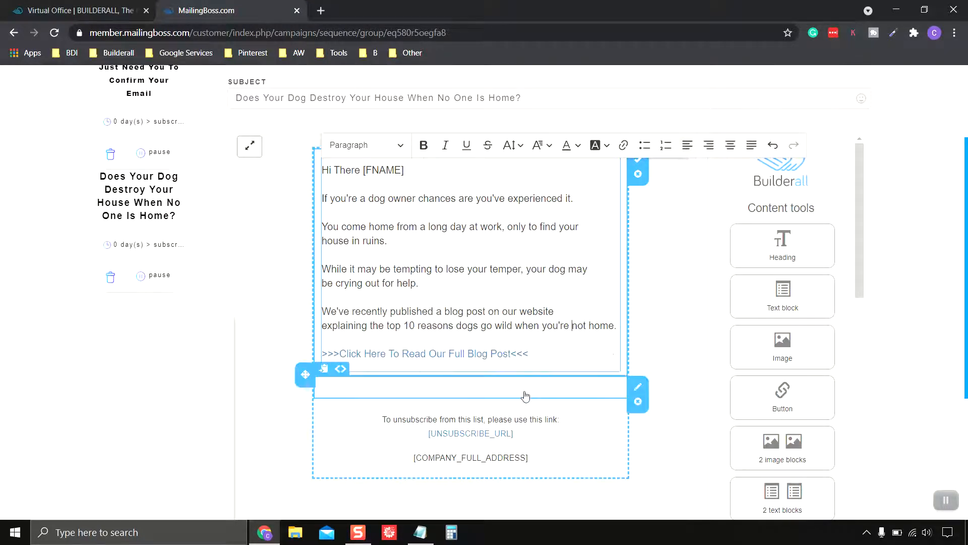
Schedule the "Does Your Dog Destroy Your House When No One Is Home?" email for 2 days after subscribing and save the campaign options.
scroll(525, 395, "up", 2)
scroll(615, 355, "down", 6)
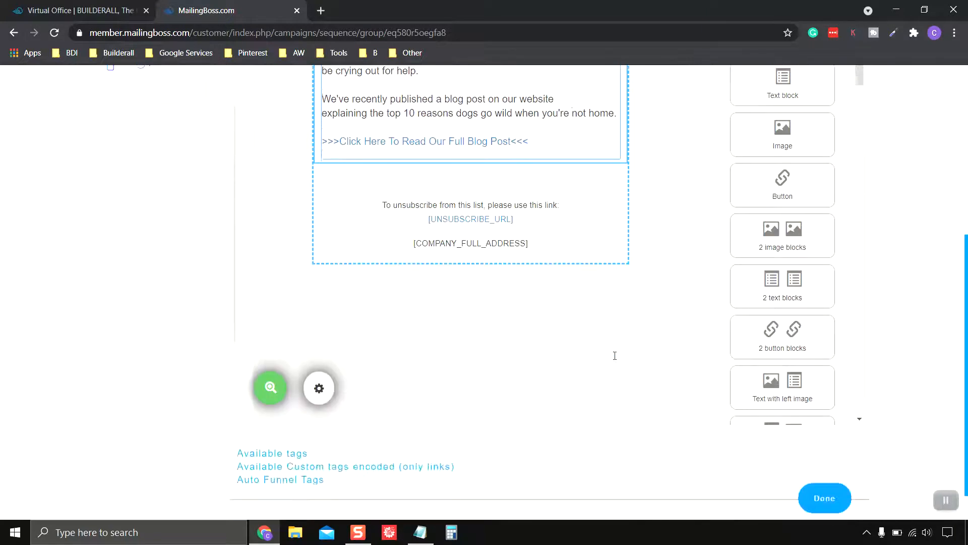
scroll(614, 356, "up", 6)
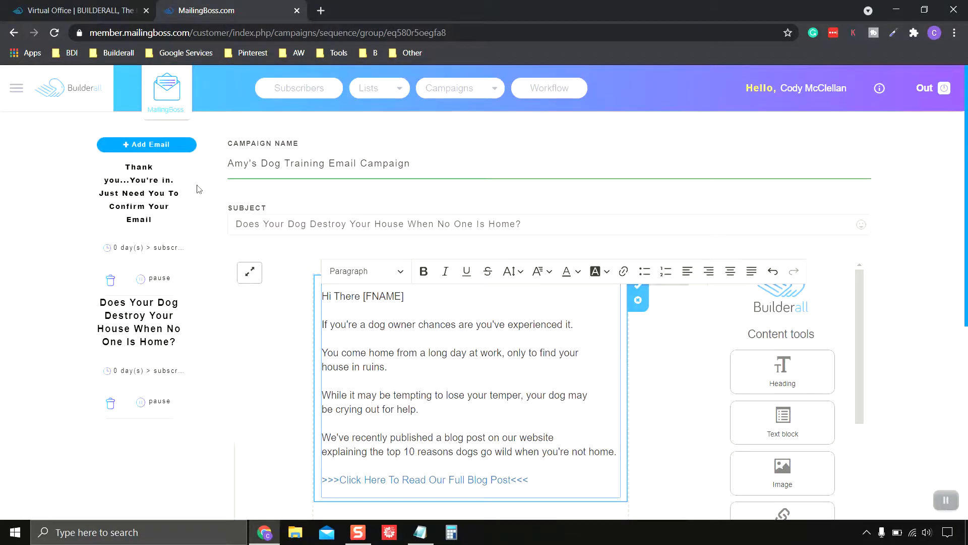
scroll(126, 192, "down", 1)
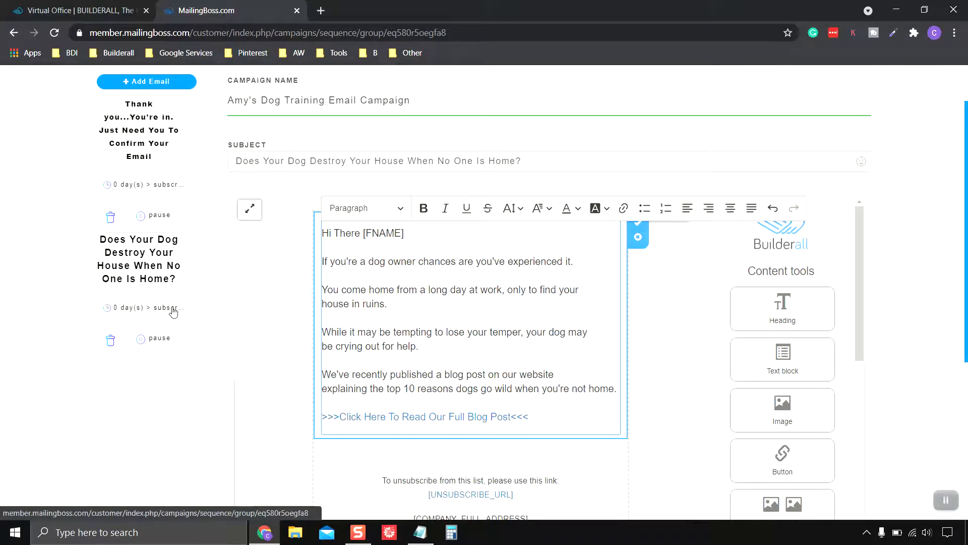
left_click(134, 309)
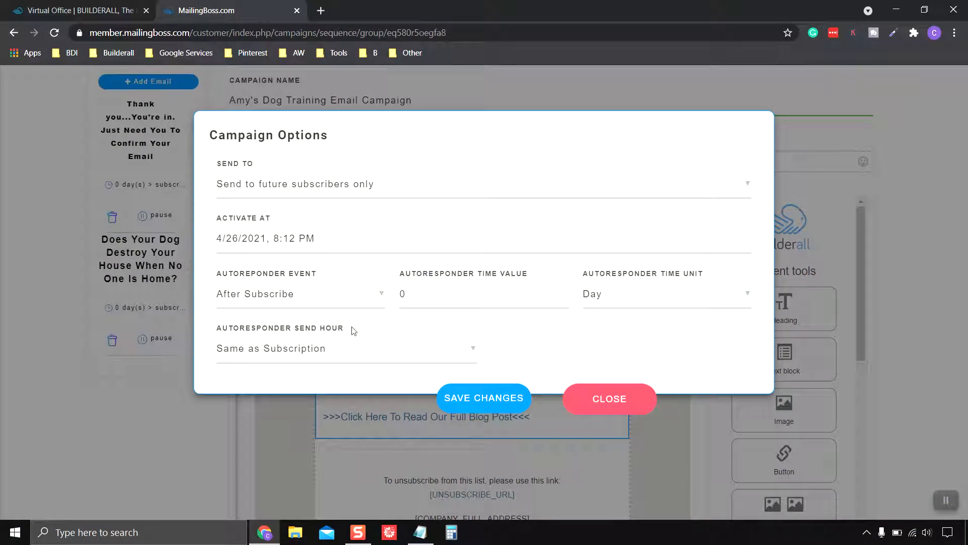
left_click(386, 298)
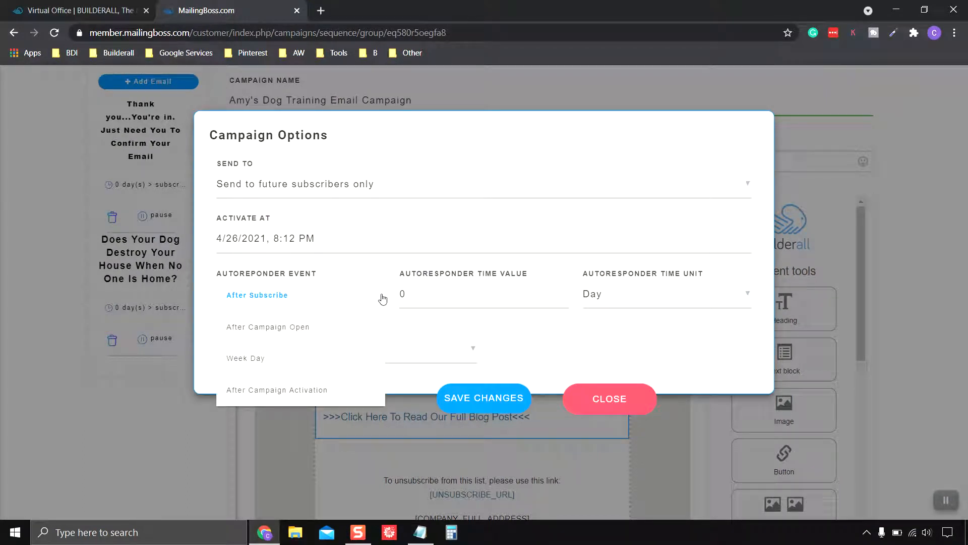
left_click(288, 303)
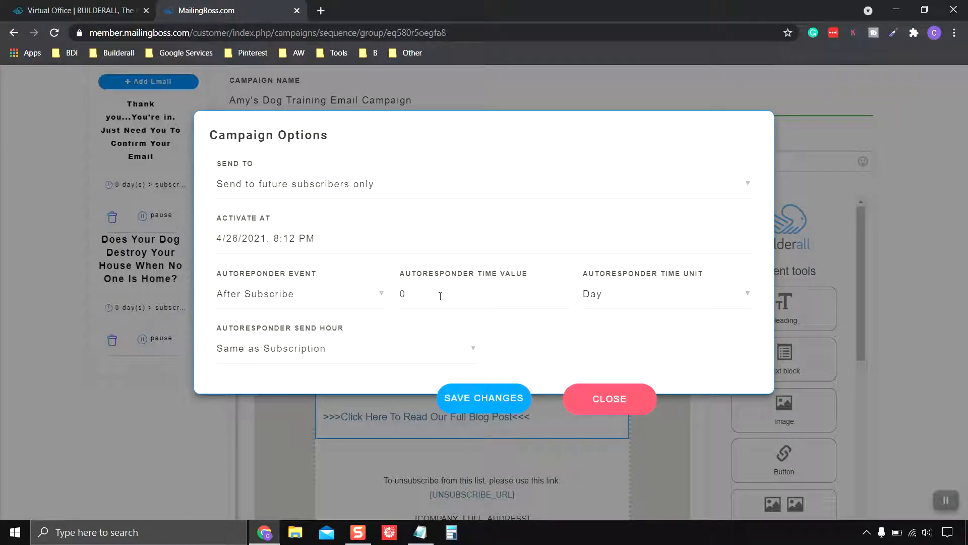
double_click(399, 296)
type("2")
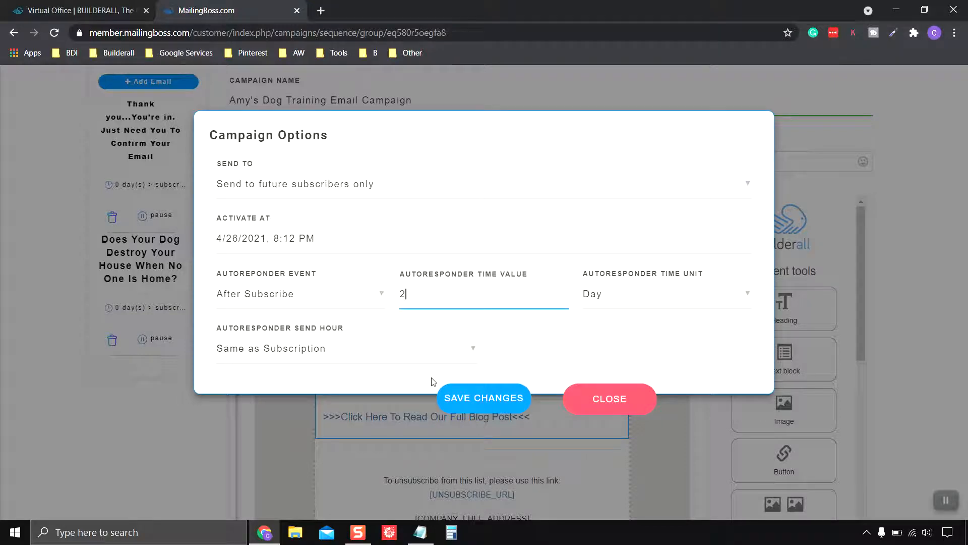
left_click(497, 404)
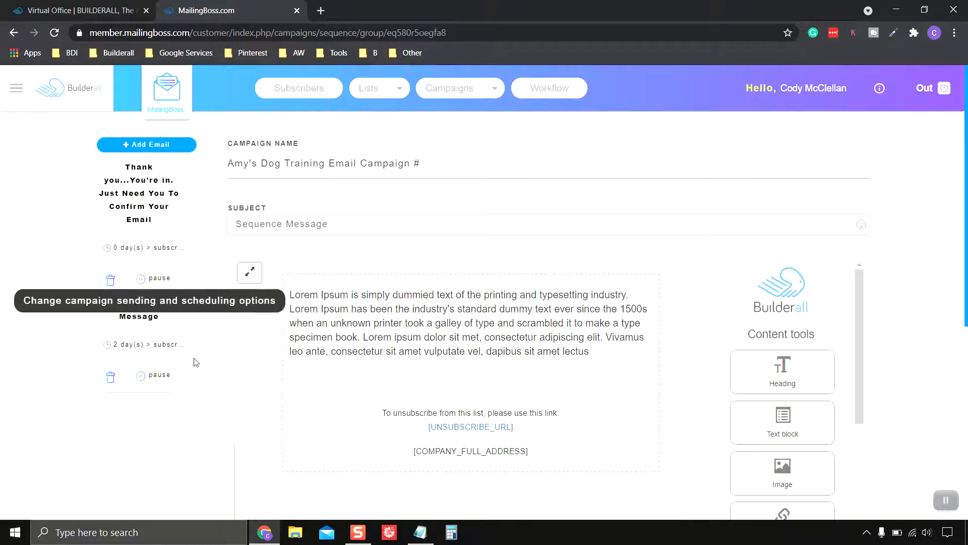
Save the completed "Does Your Dog Destroy Your House When No One Is Home?" email in the sequence.
scroll(432, 367, "down", 7)
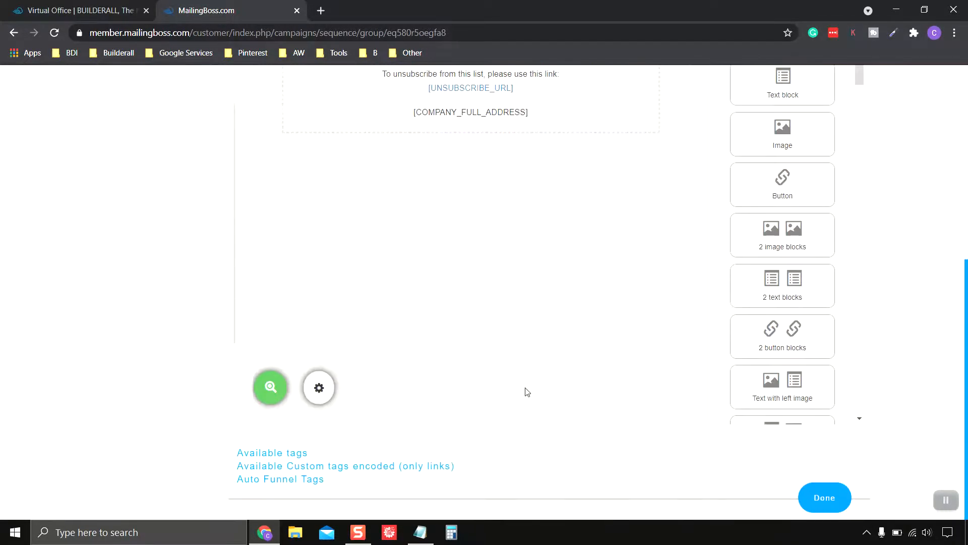
scroll(640, 459, "up", 8)
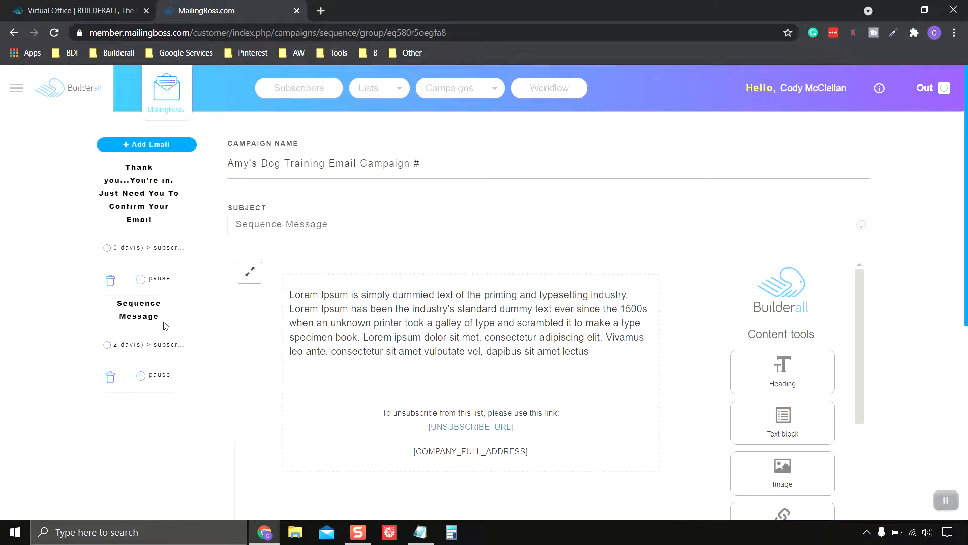
scroll(526, 340, "down", 5)
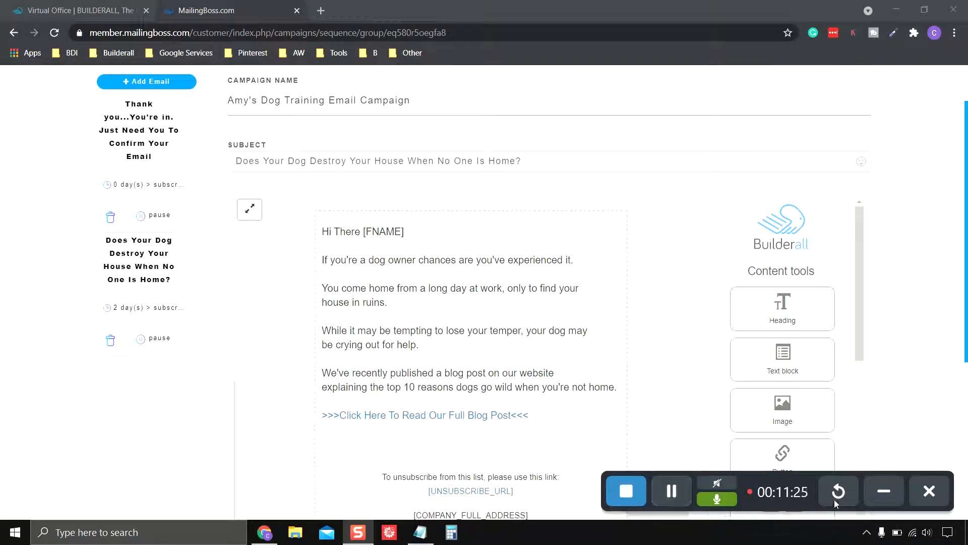
left_click(883, 492)
scroll(887, 394, "down", 5)
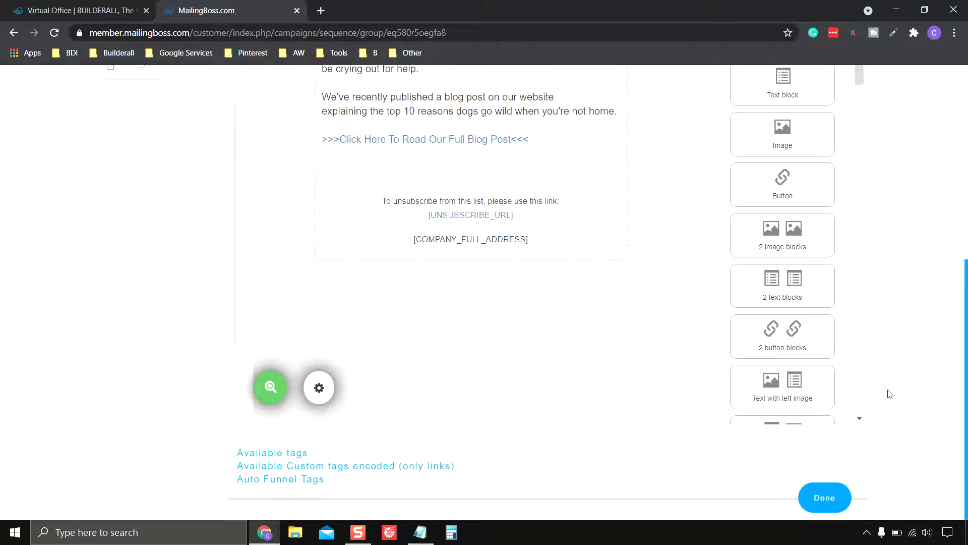
left_click(828, 497)
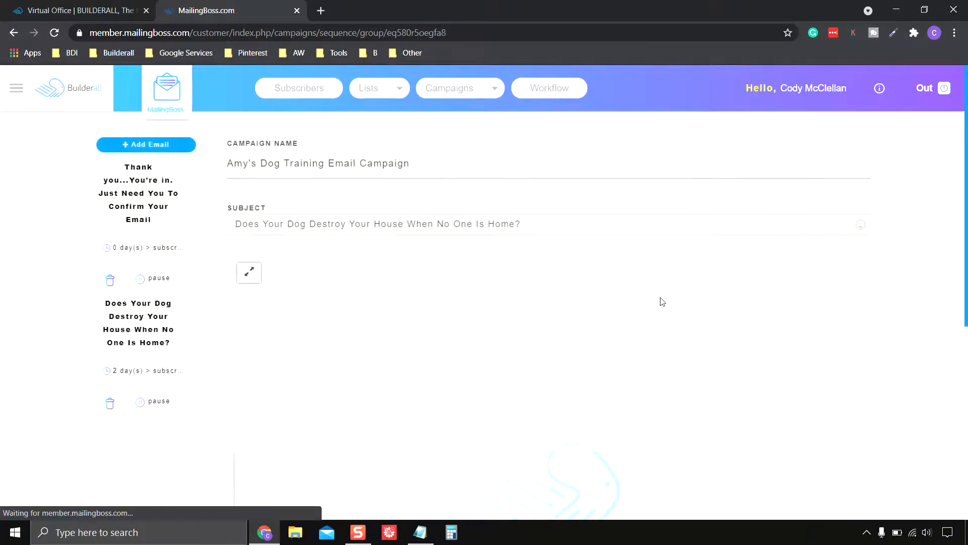
Add a third email to Amy's dog training sequence.
scroll(277, 321, "down", 1)
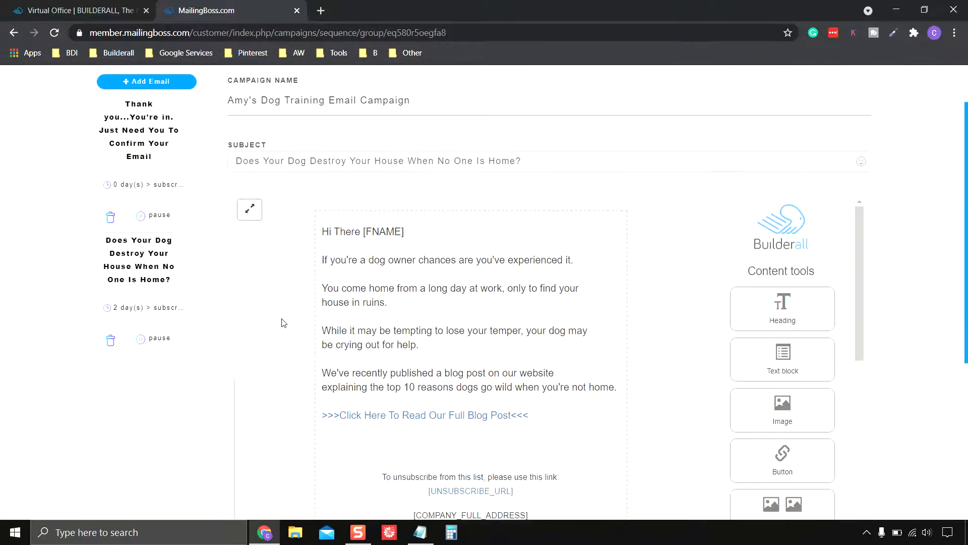
scroll(283, 323, "up", 1)
scroll(303, 402, "down", 4)
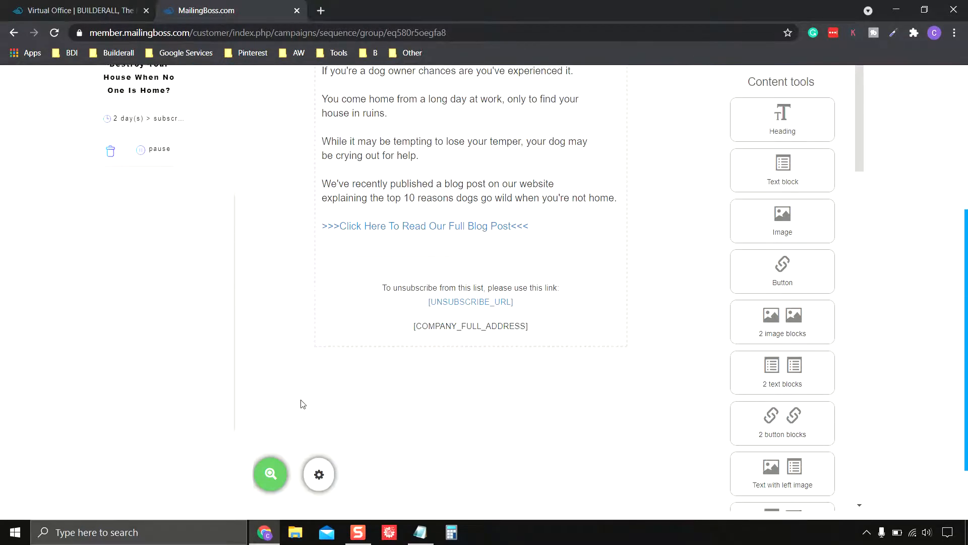
scroll(304, 398, "up", 4)
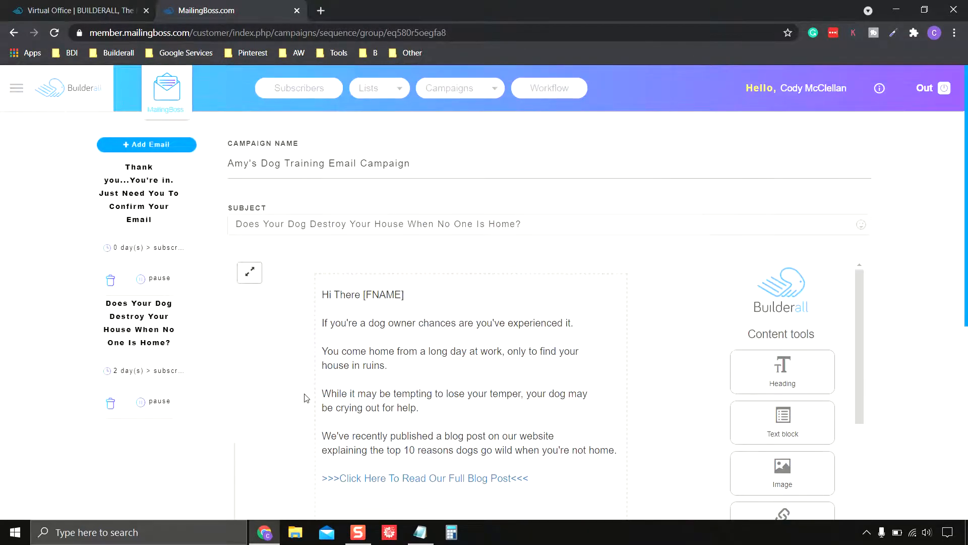
left_click(154, 146)
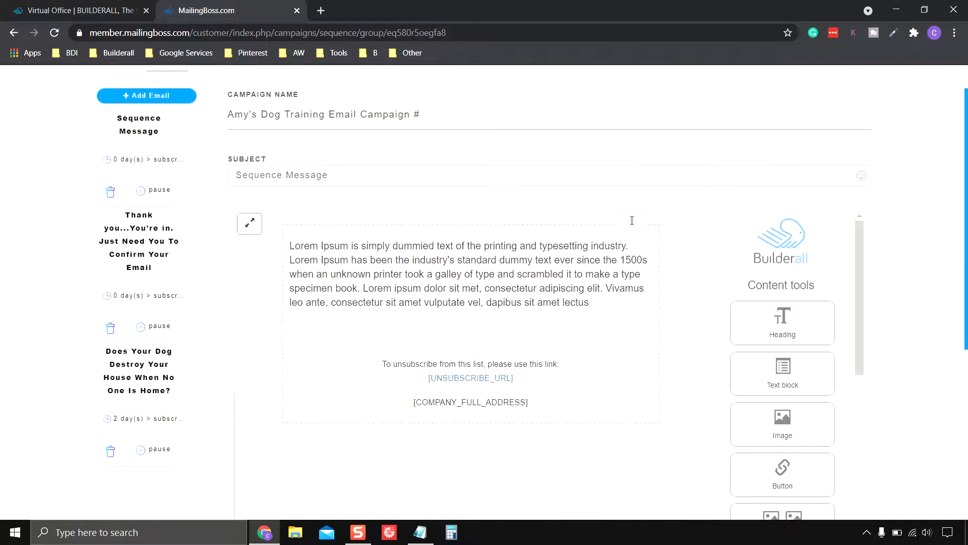
scroll(631, 222, "down", 2)
scroll(218, 193, "down", 2)
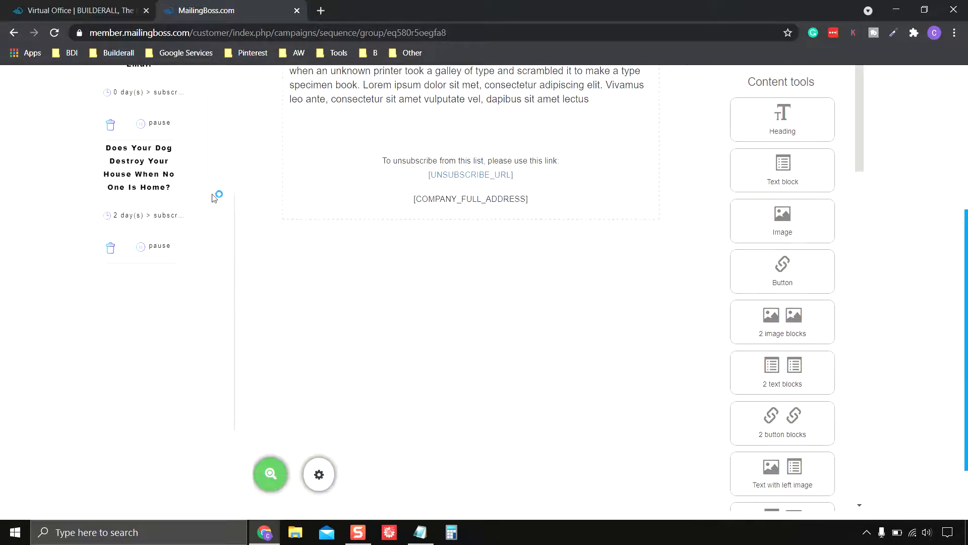
scroll(204, 222, "up", 3)
scroll(187, 312, "up", 2)
scroll(181, 381, "down", 2)
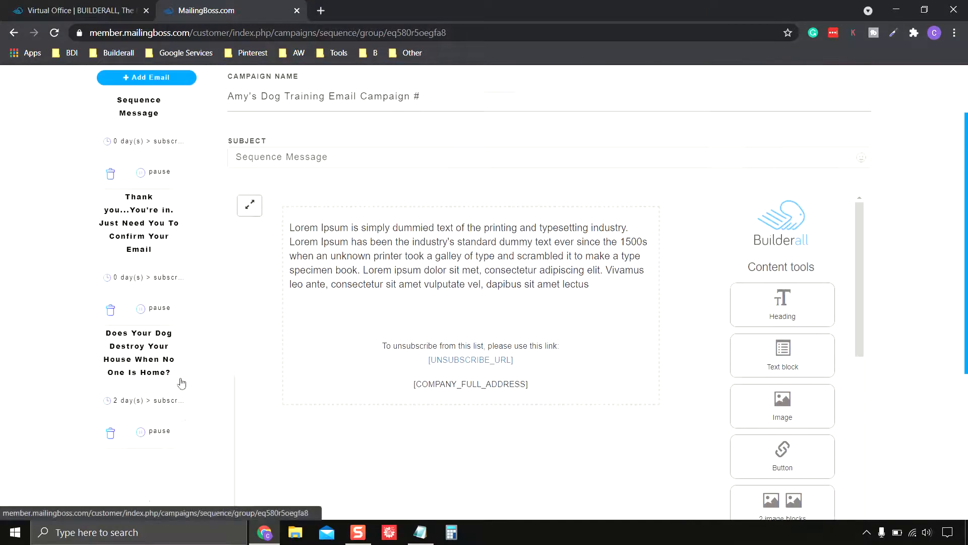
scroll(303, 444, "up", 2)
Switch to the Notepad email drafts, look through the Day 2, Day 4 and Day 6 emails, and return to the sequence editor.
left_click(420, 532)
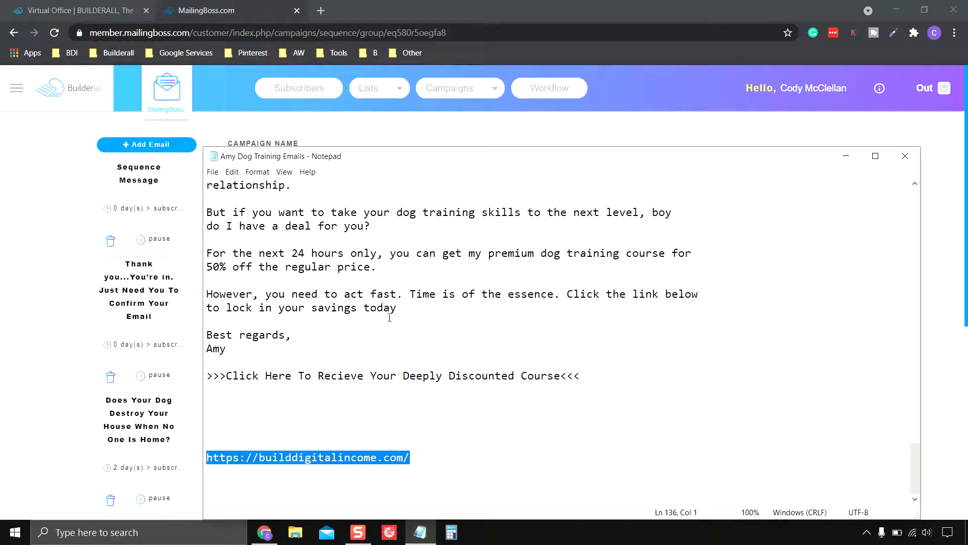
scroll(393, 317, "up", 5)
scroll(392, 317, "up", 20)
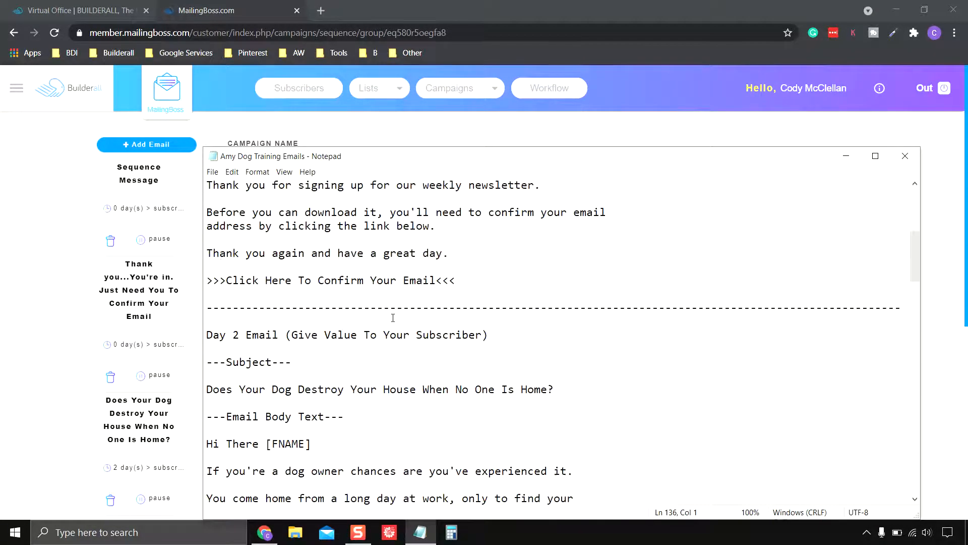
scroll(393, 319, "down", 8)
scroll(393, 318, "down", 5)
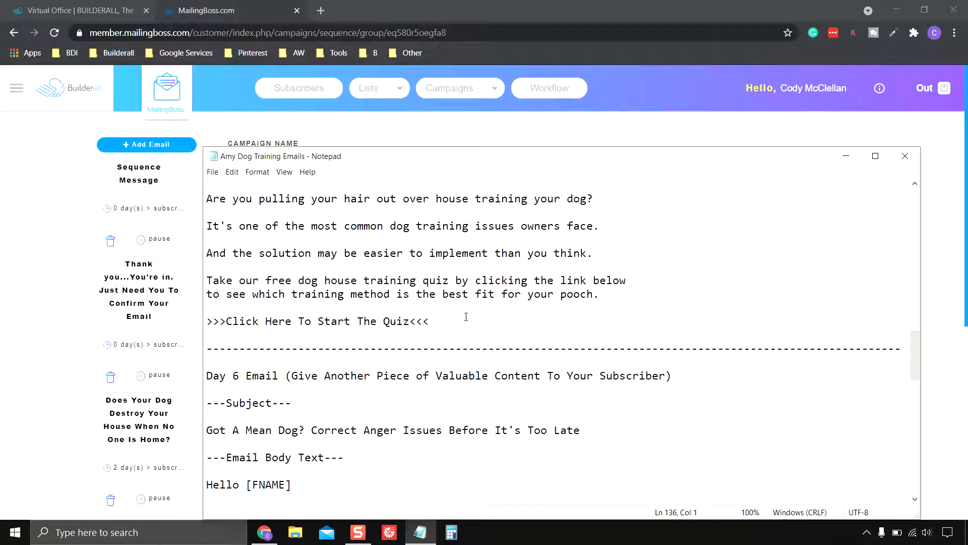
scroll(390, 370, "up", 6)
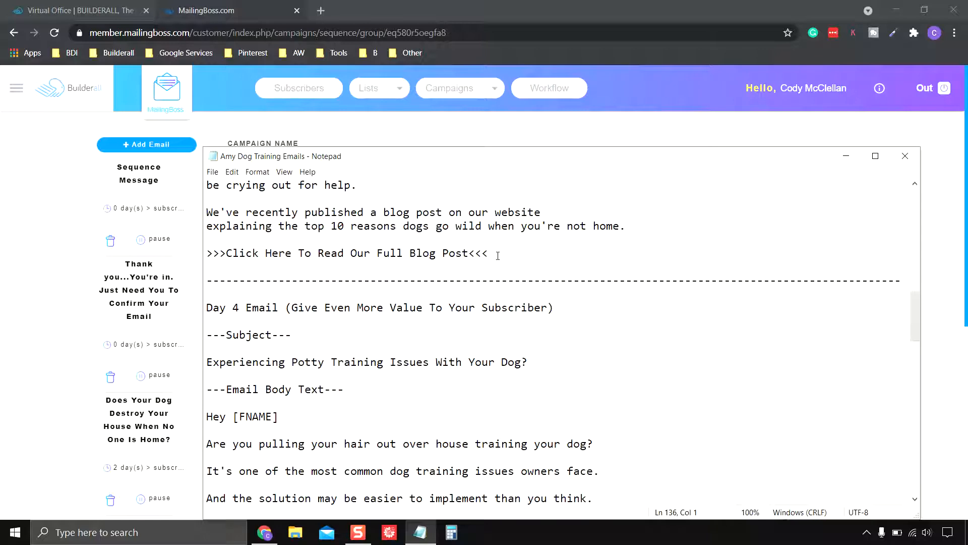
left_click(846, 155)
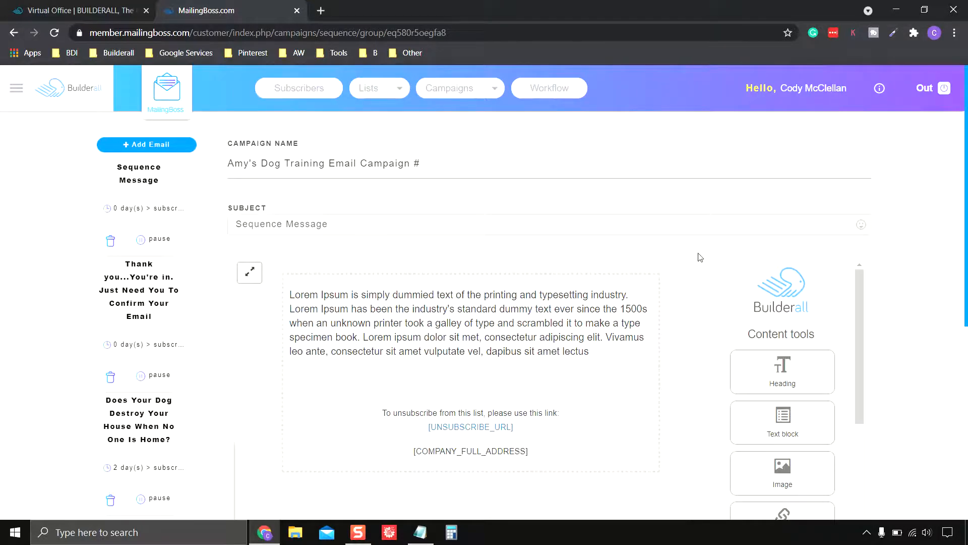
scroll(700, 256, "down", 4)
scroll(698, 255, "up", 4)
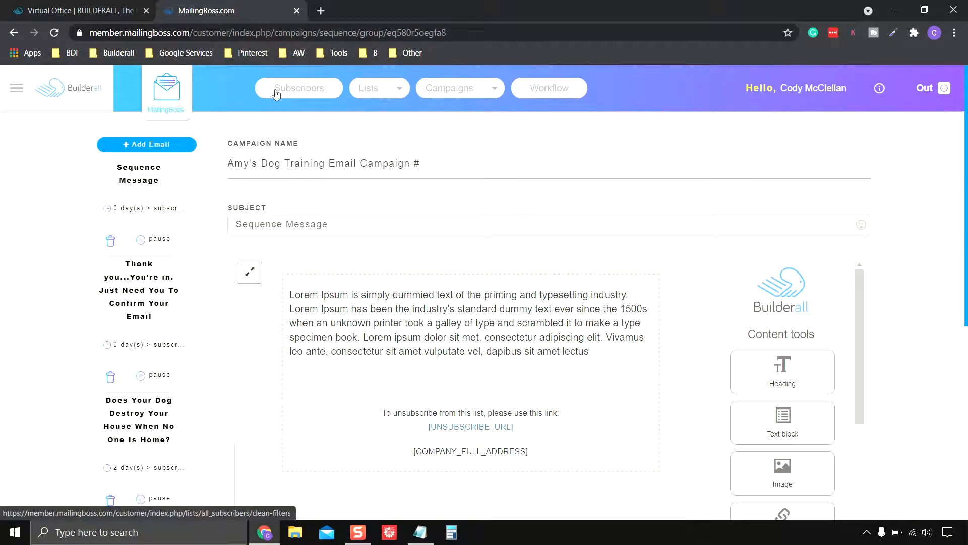
View the subscribers from all lists and the overview of mailing lists.
left_click(474, 93)
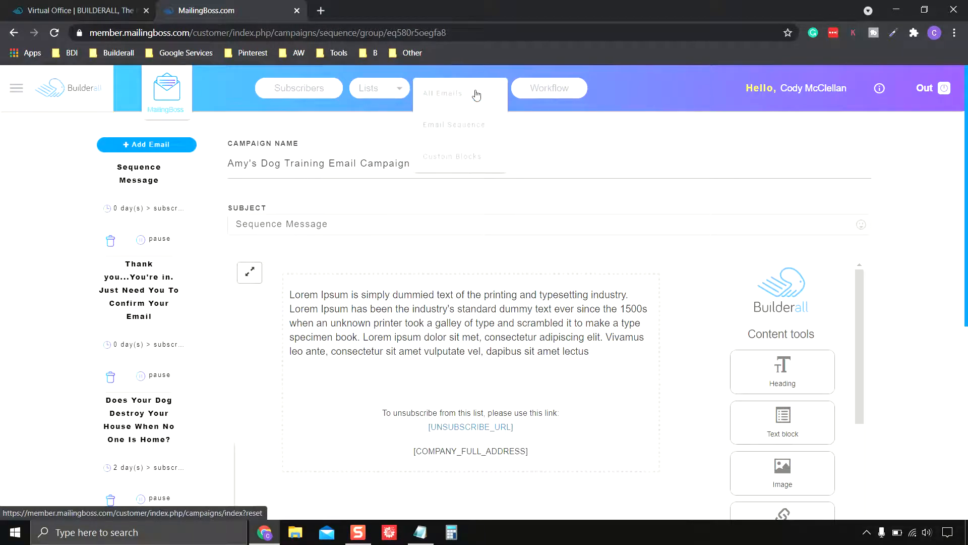
left_click(309, 95)
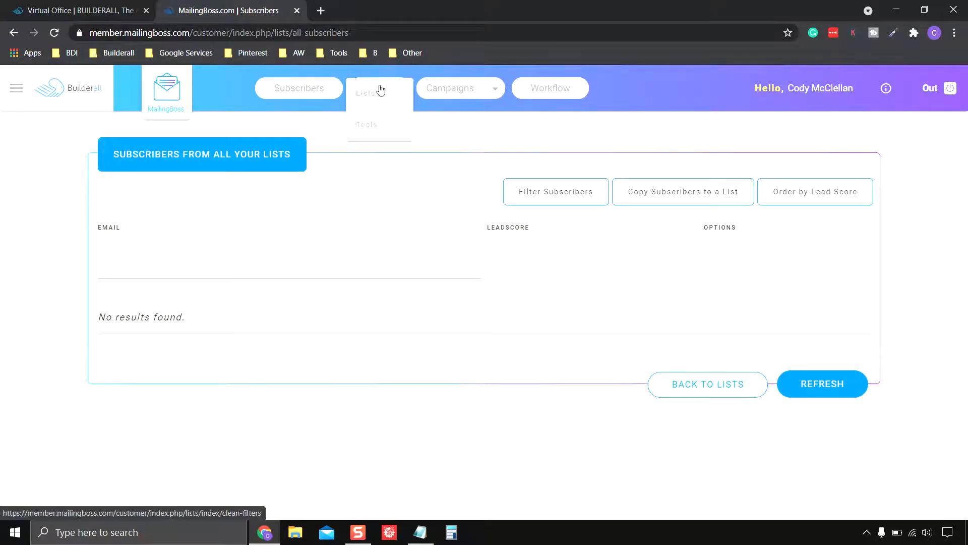
left_click(377, 93)
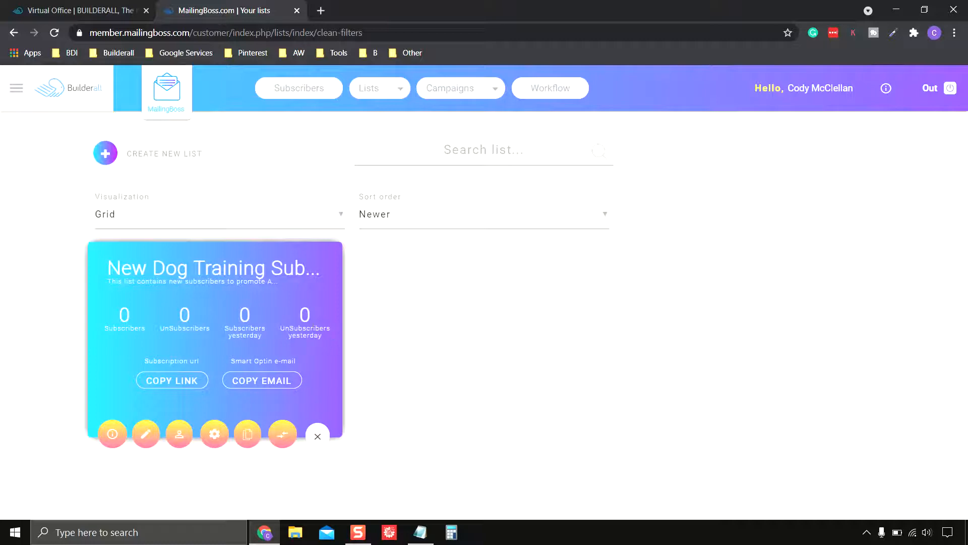
left_click(363, 91)
Open the email sequences overview and examine the campaigns in Amy's Dog Training Email Sequence.
mouse_move(447, 89)
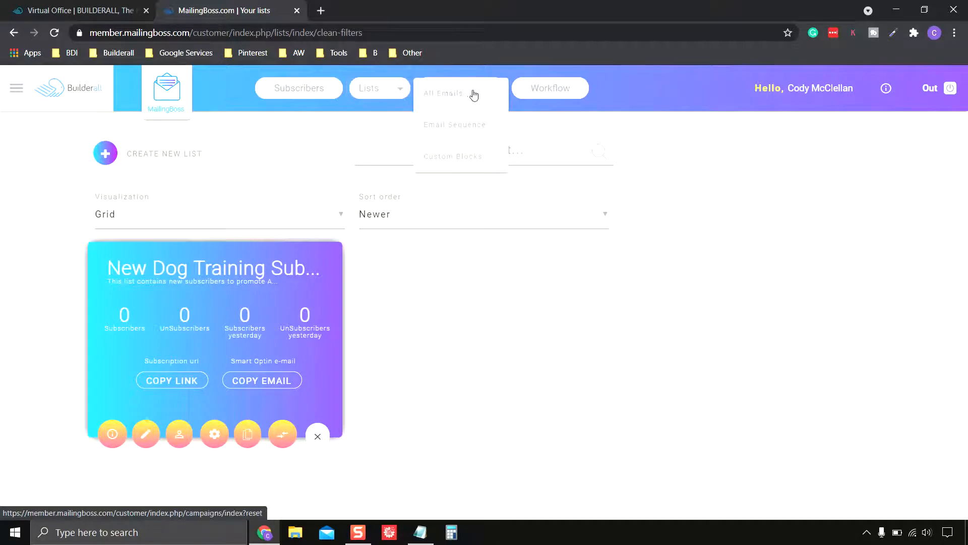
left_click(450, 126)
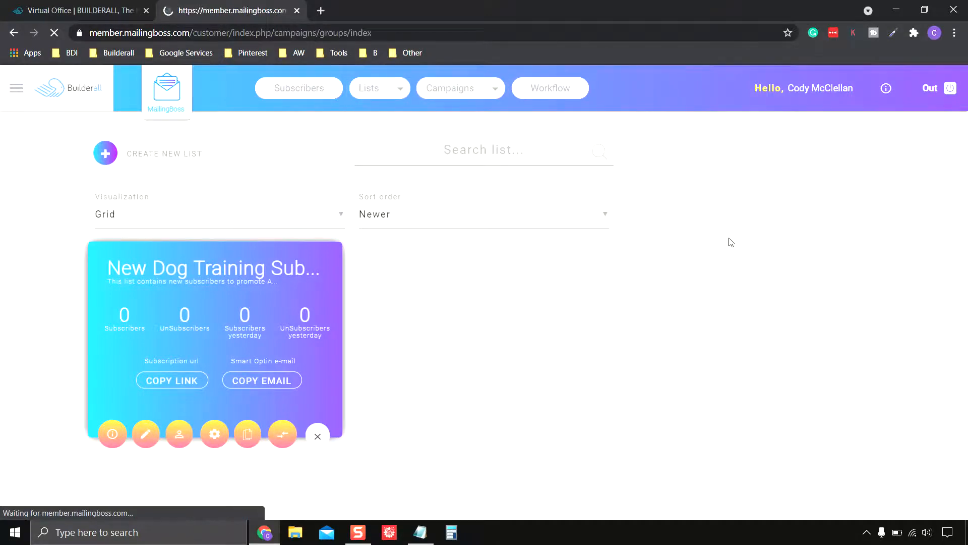
scroll(432, 259, "down", 3)
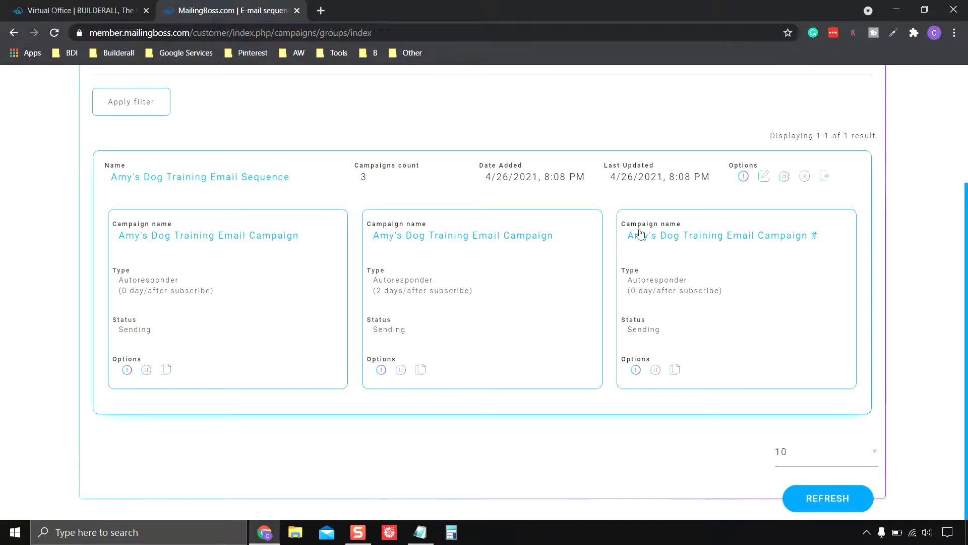
scroll(698, 244, "up", 2)
scroll(741, 285, "down", 2)
scroll(417, 302, "up", 3)
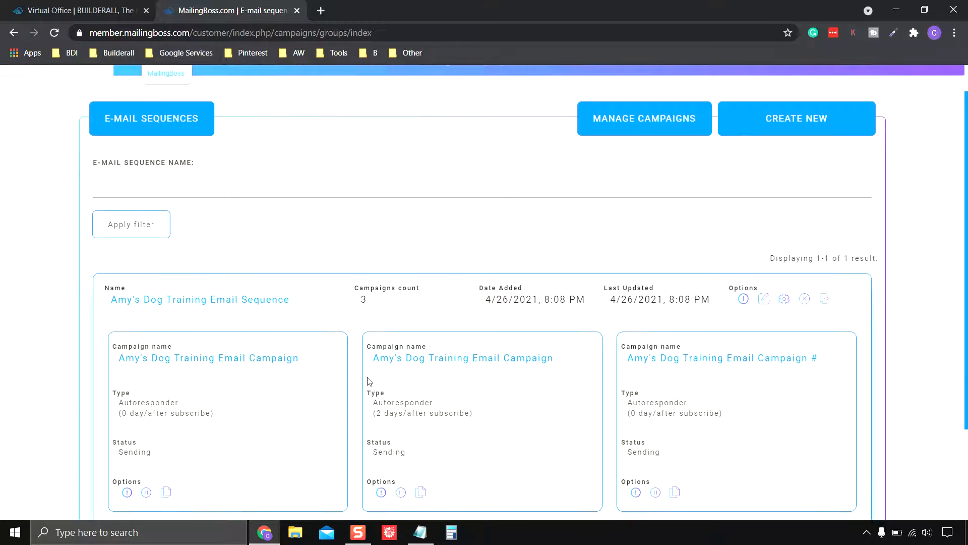
scroll(369, 378, "down", 3)
scroll(435, 392, "up", 3)
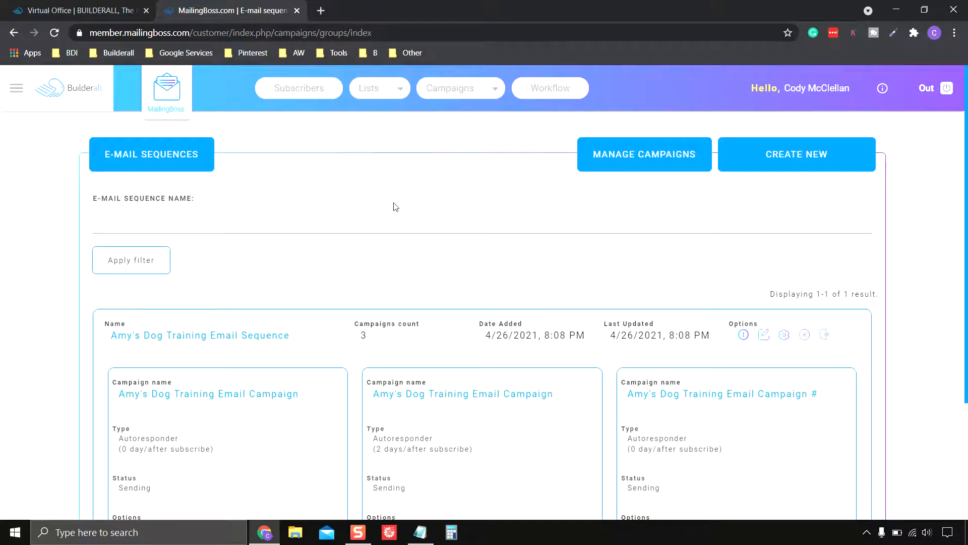
Open the overview of all emails and examine each campaign's sequence, list, status and sending schedule.
left_click(472, 88)
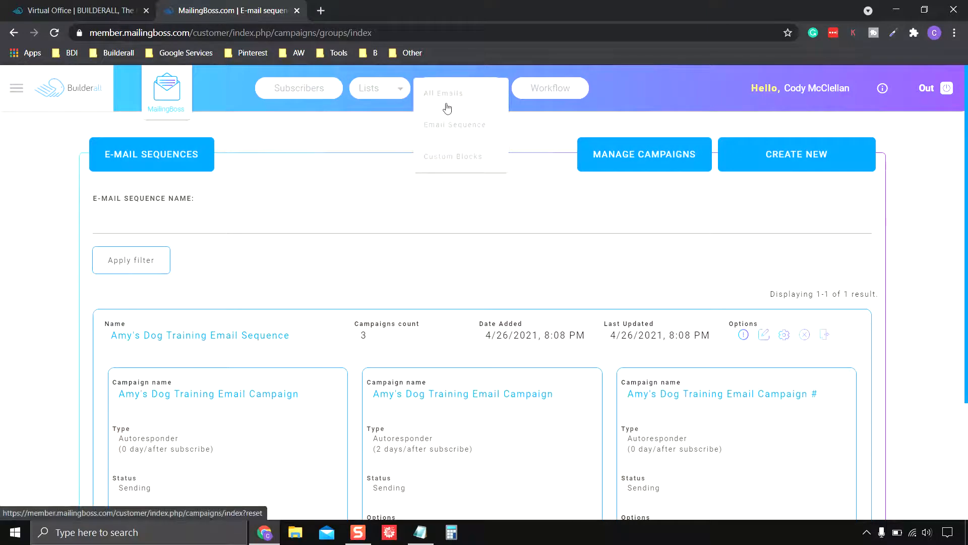
left_click(460, 129)
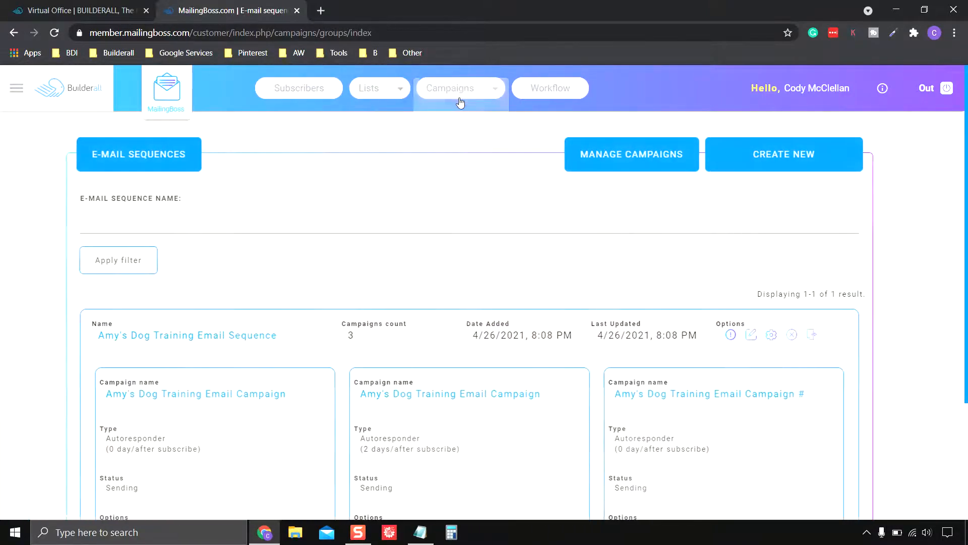
left_click(449, 110)
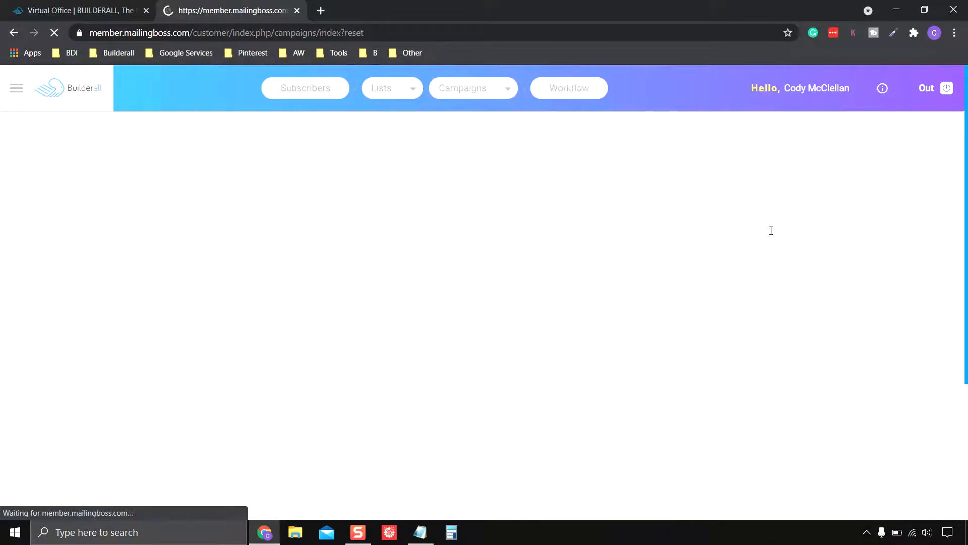
scroll(720, 257, "down", 5)
scroll(718, 257, "up", 2)
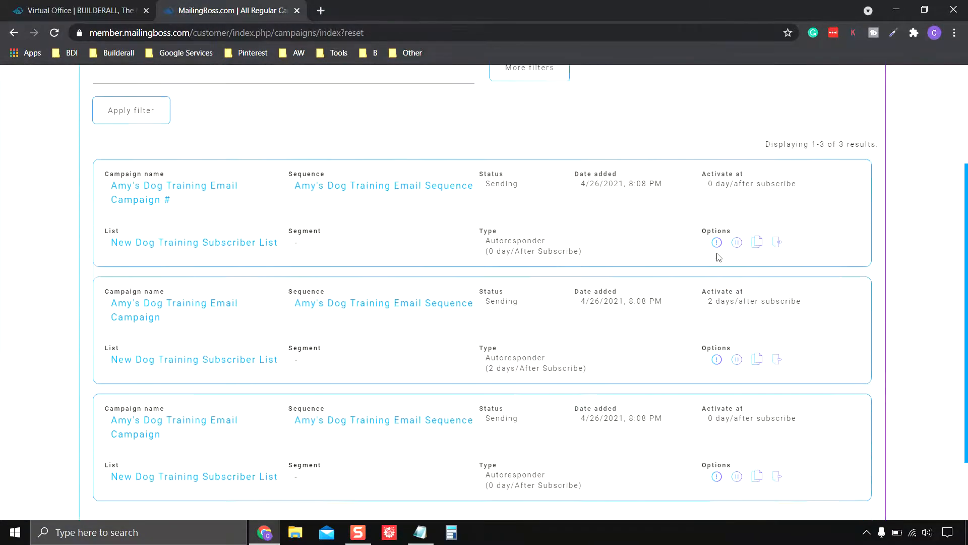
scroll(308, 283, "up", 1)
scroll(378, 315, "down", 3)
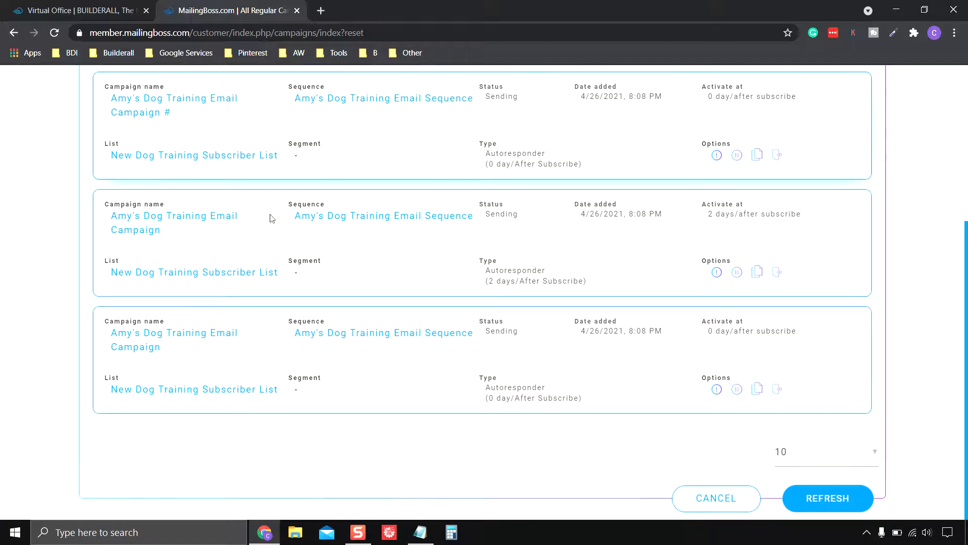
scroll(391, 342, "up", 3)
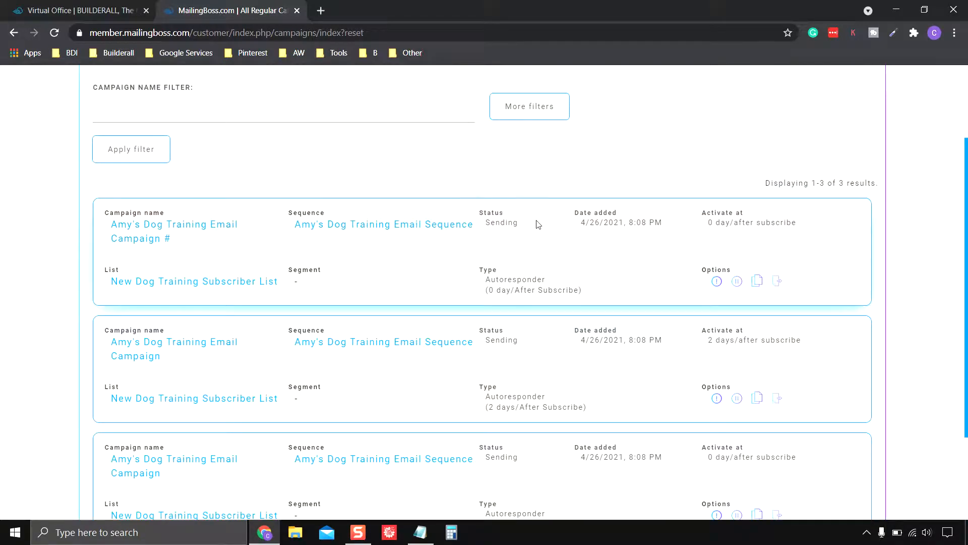
scroll(606, 240, "up", 3)
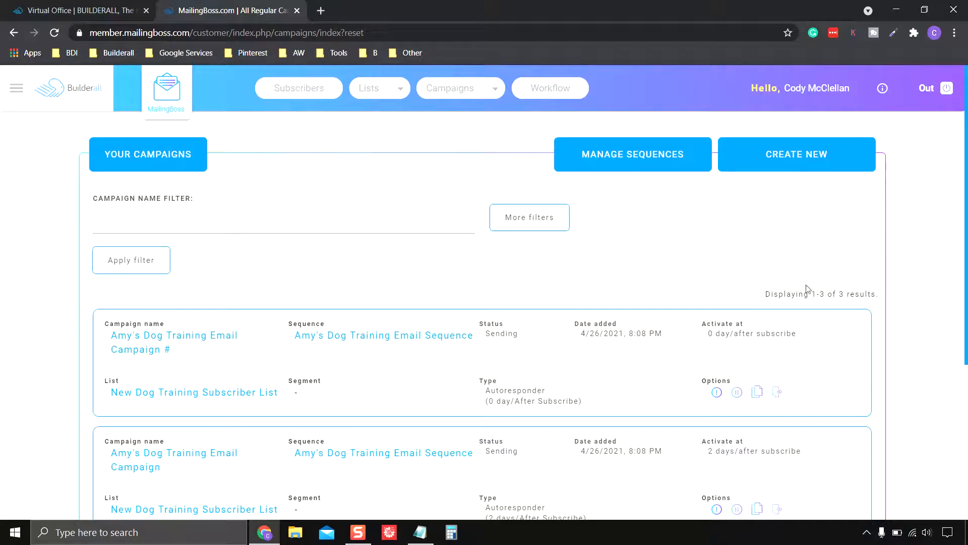
left_click(358, 534)
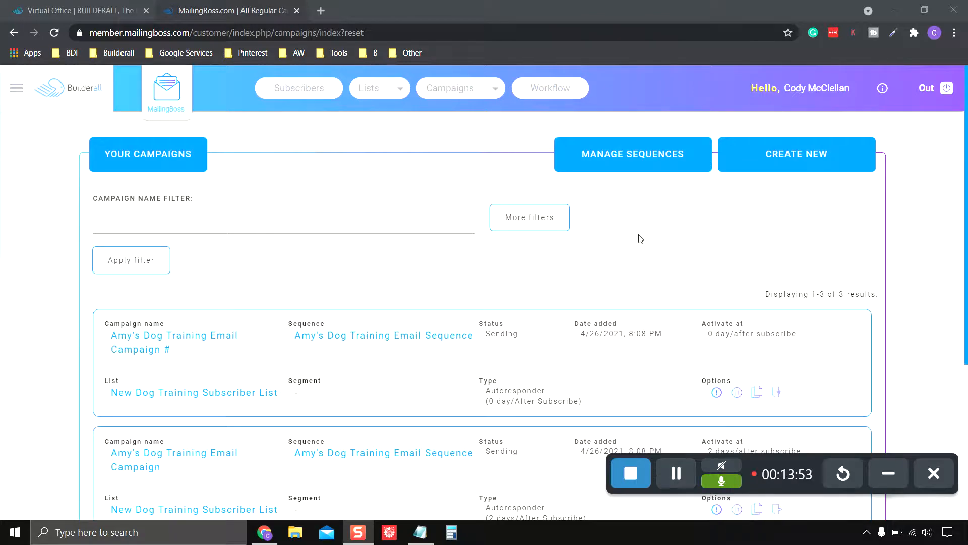
scroll(444, 324, "down", 3)
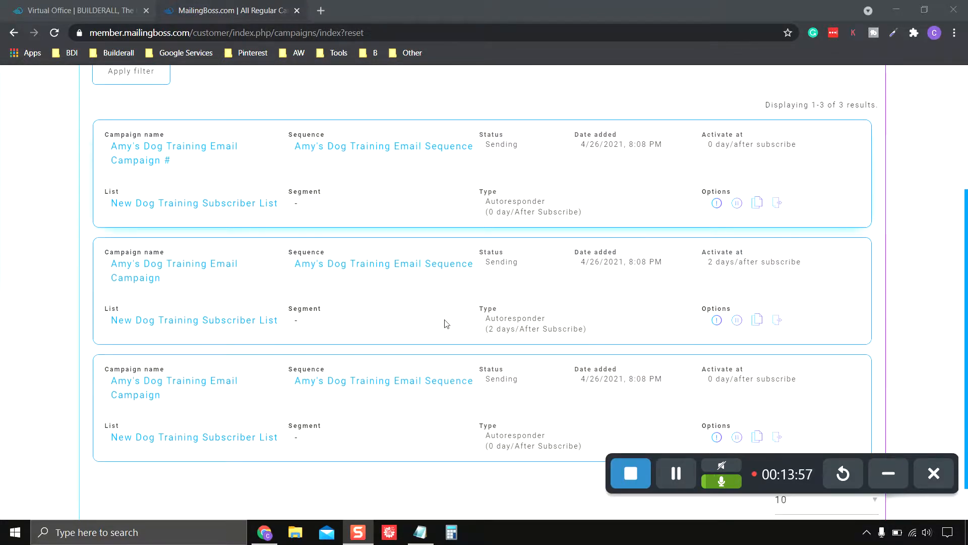
scroll(551, 214, "up", 3)
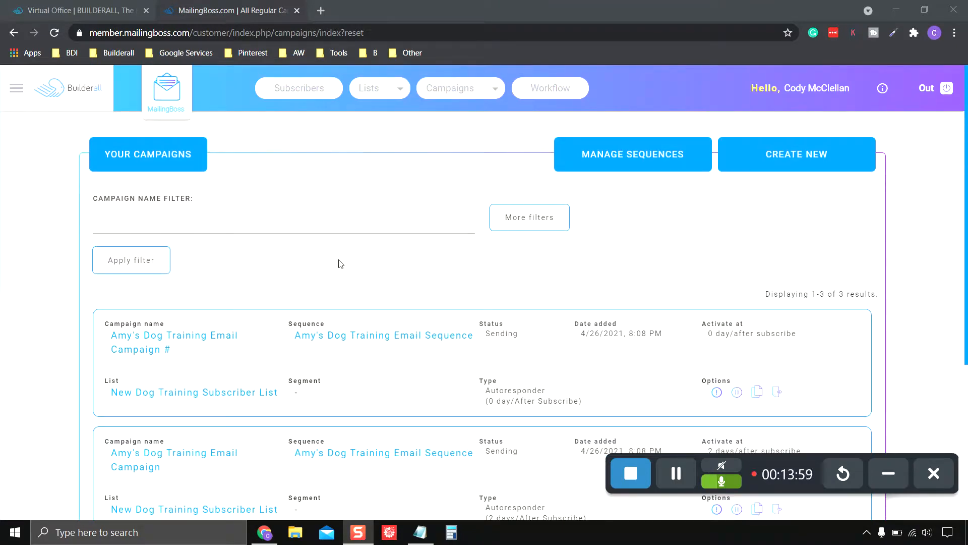